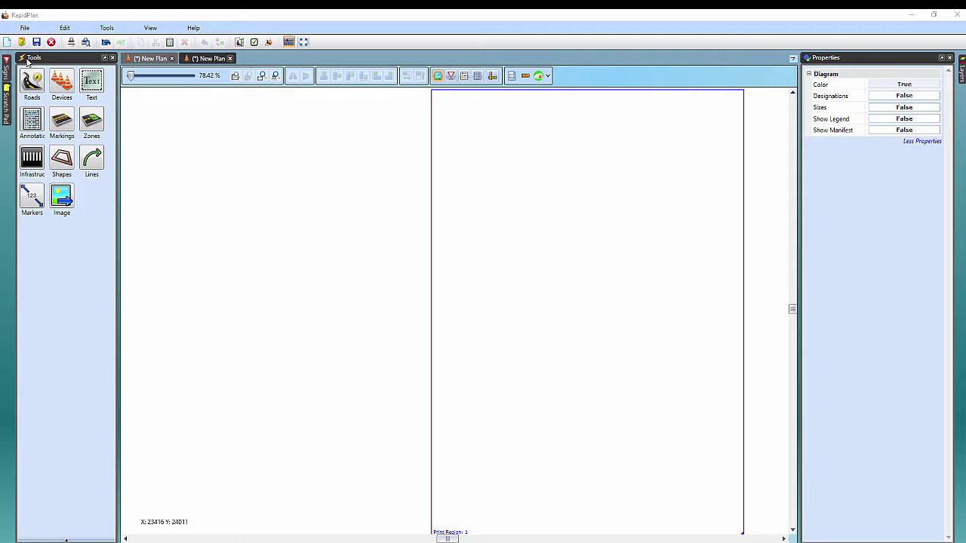
Step: Draw an L-shaped Distance Marker in the upper part of the print region, running vertically down and horizontally across
{"action": "left_click", "coordinate": [33, 201]}
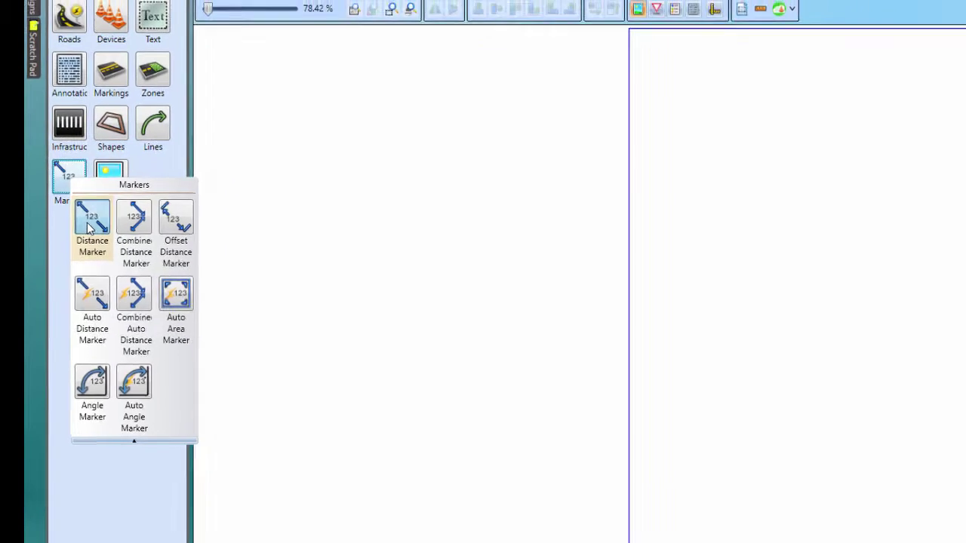
{"action": "left_click", "coordinate": [120, 226]}
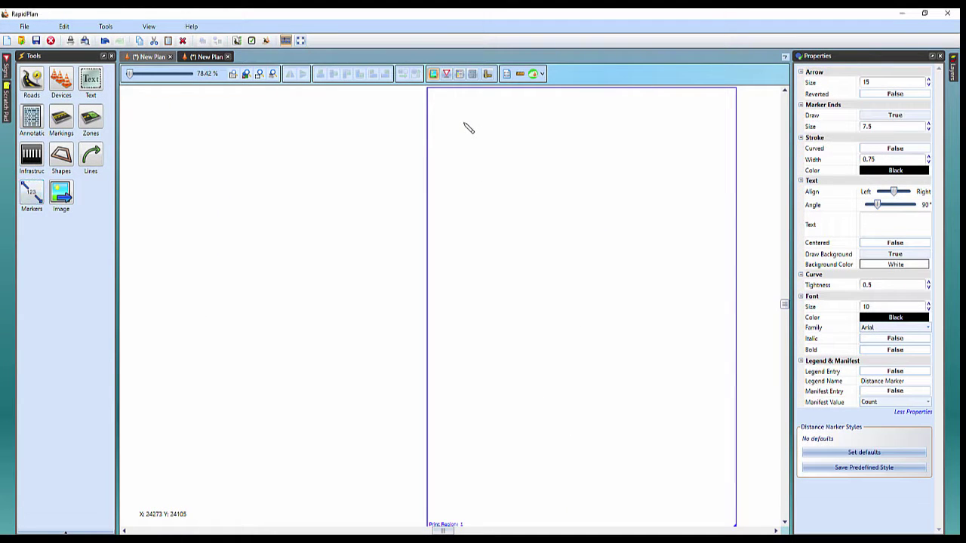
{"action": "mouse_move", "coordinate": [465, 122]}
{"action": "left_mouse_down"}
{"action": "mouse_move", "coordinate": [474, 211]}
{"action": "mouse_move", "coordinate": [467, 246]}
{"action": "left_mouse_up"}
{"action": "left_click", "coordinate": [466, 246]}
{"action": "left_click", "coordinate": [613, 247]}
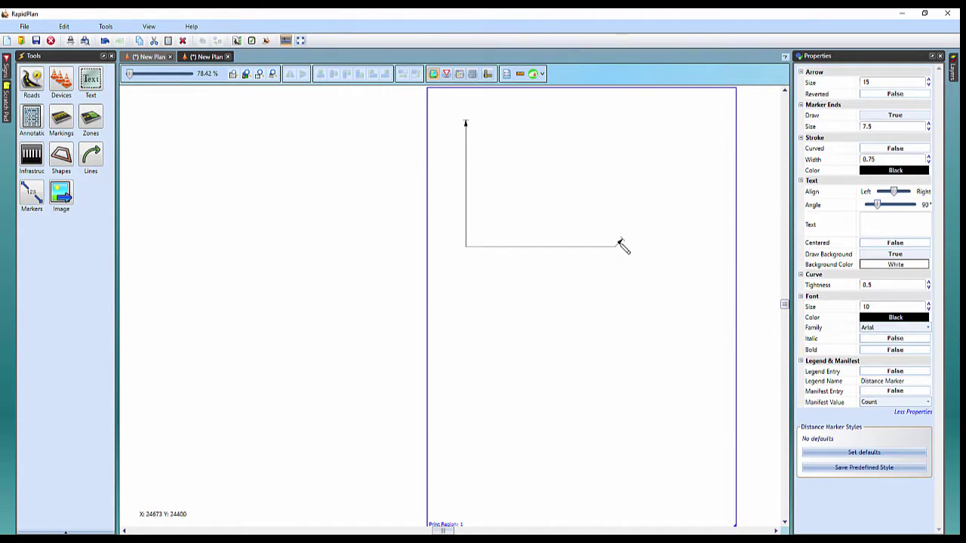
{"action": "right_click", "coordinate": [600, 307]}
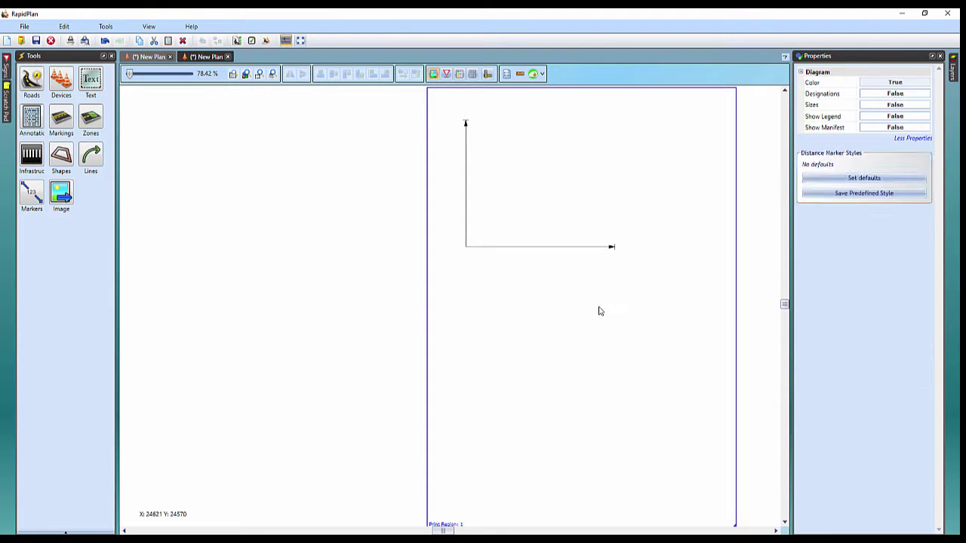
Step: Open the L-shaped marker for quick editing and set its arrow size to 25 and ends length to 11.5
{"action": "left_click", "coordinate": [612, 251]}
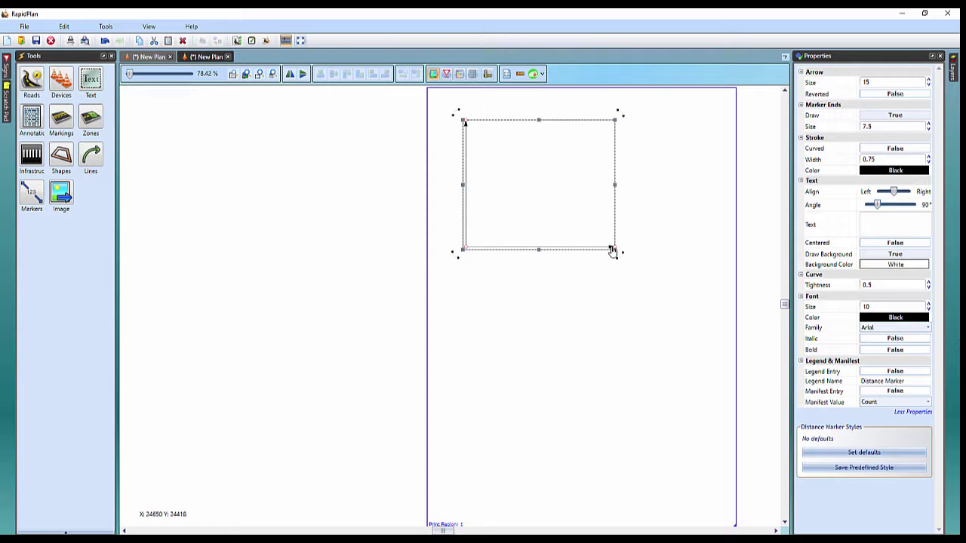
{"action": "double_click", "coordinate": [612, 251]}
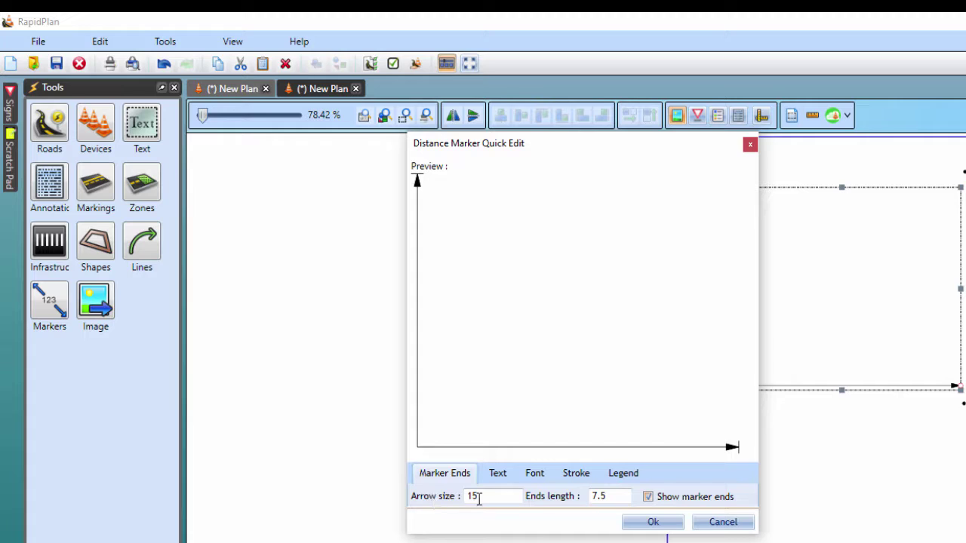
{"action": "left_click_drag", "start_coordinate": [501, 496], "coordinate": [450, 504]}
{"action": "type", "text": "25"}
{"action": "left_click", "coordinate": [595, 496]}
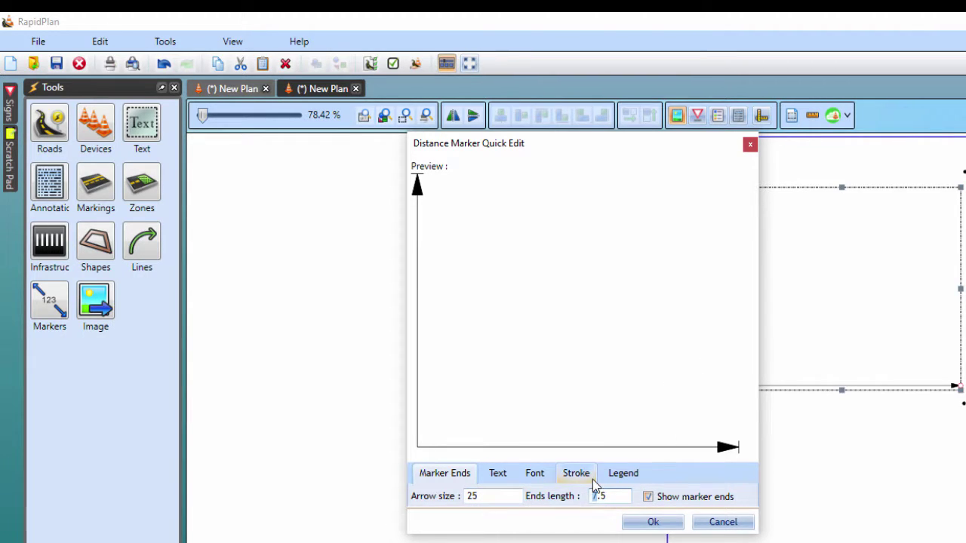
{"action": "type", "text": "11"}
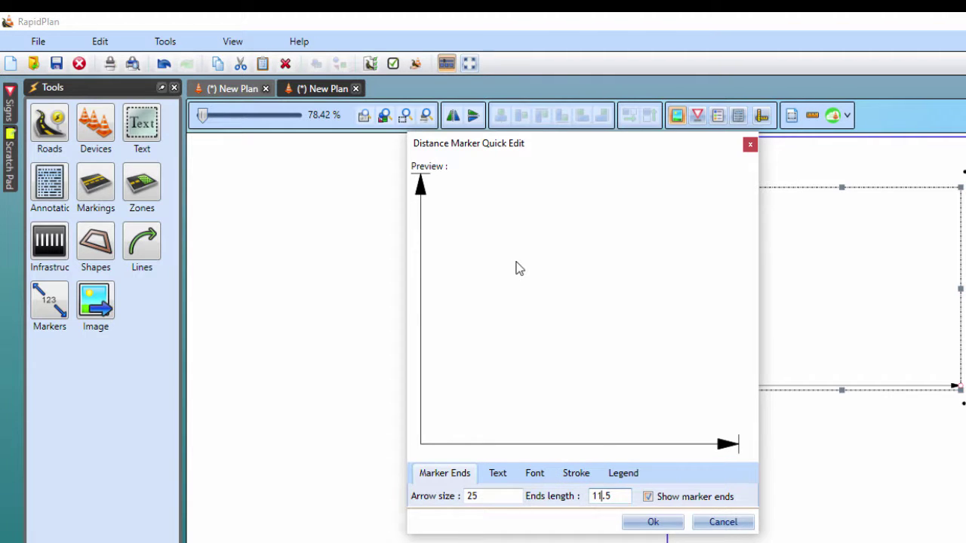
{"action": "left_click", "coordinate": [498, 474]}
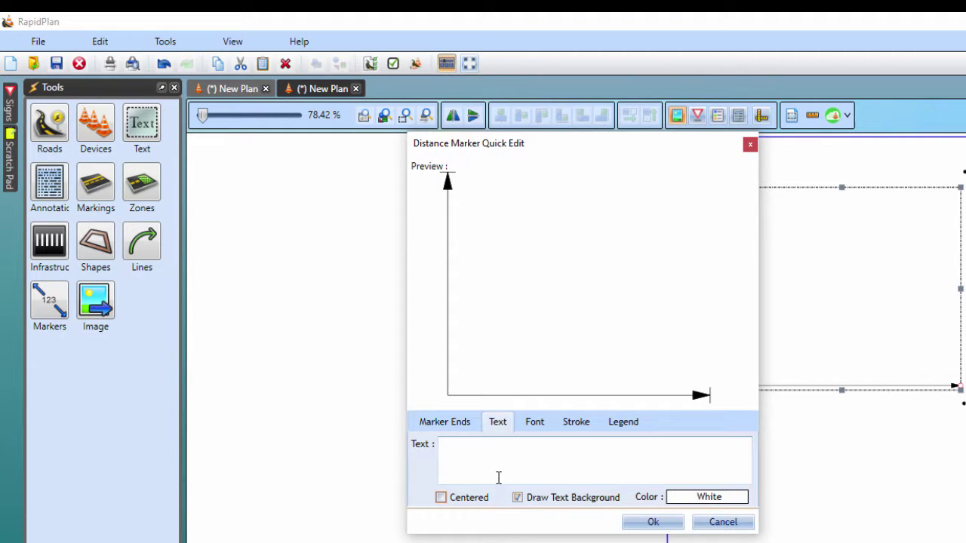
{"action": "left_click", "coordinate": [534, 423]}
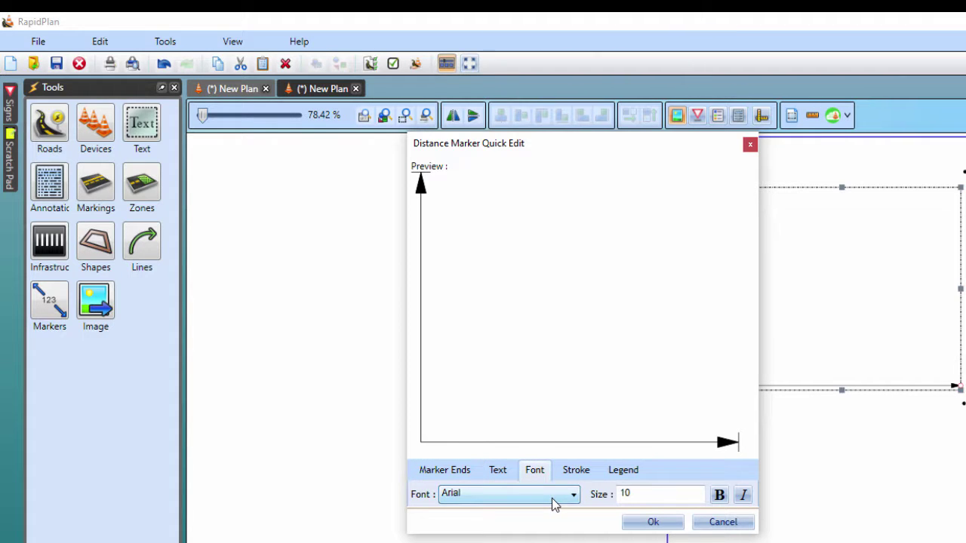
{"action": "left_click", "coordinate": [577, 476]}
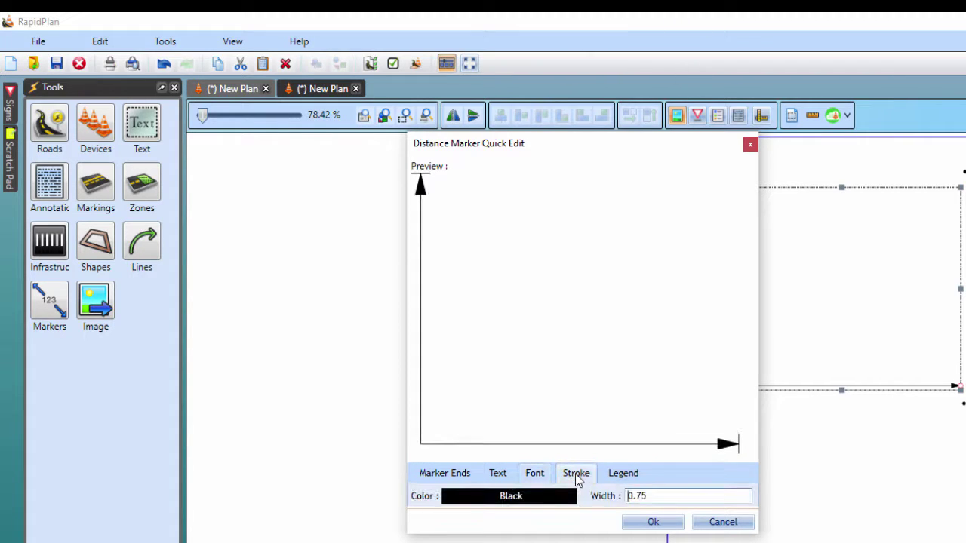
{"action": "left_click", "coordinate": [618, 474]}
Step: Set the distance marker's text to "25 feet" and apply the quick edit changes
{"action": "left_click", "coordinate": [505, 473]}
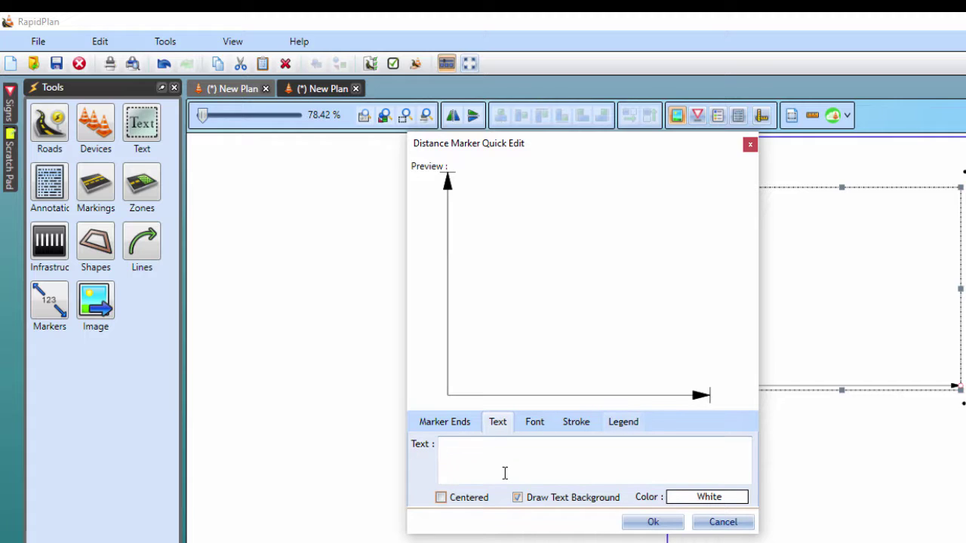
{"action": "left_click", "coordinate": [502, 473]}
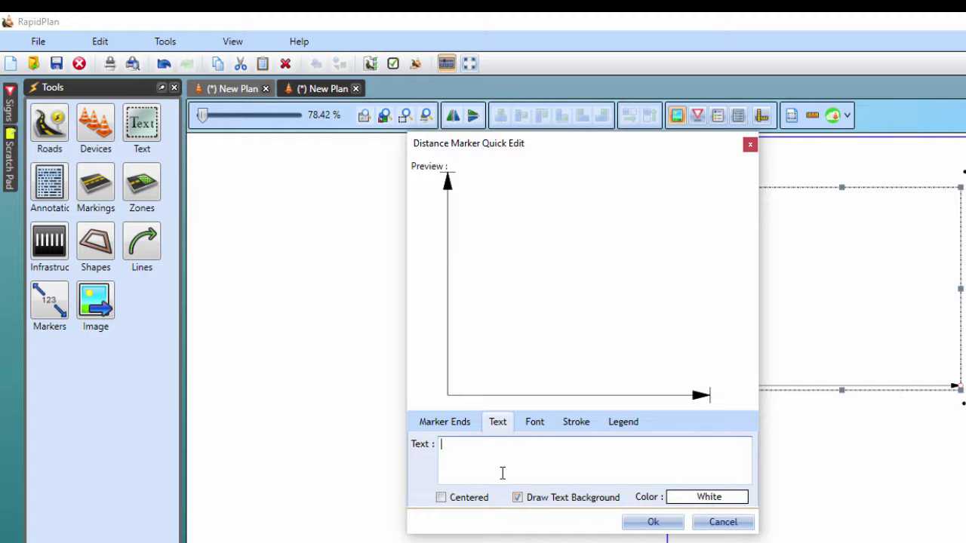
{"action": "type", "text": "2525"}
{"action": "key", "text": "BackSpace"}
{"action": "key", "text": "BackSpace"}
{"action": "type", "text": "feet"}
{"action": "left_click", "coordinate": [647, 524]}
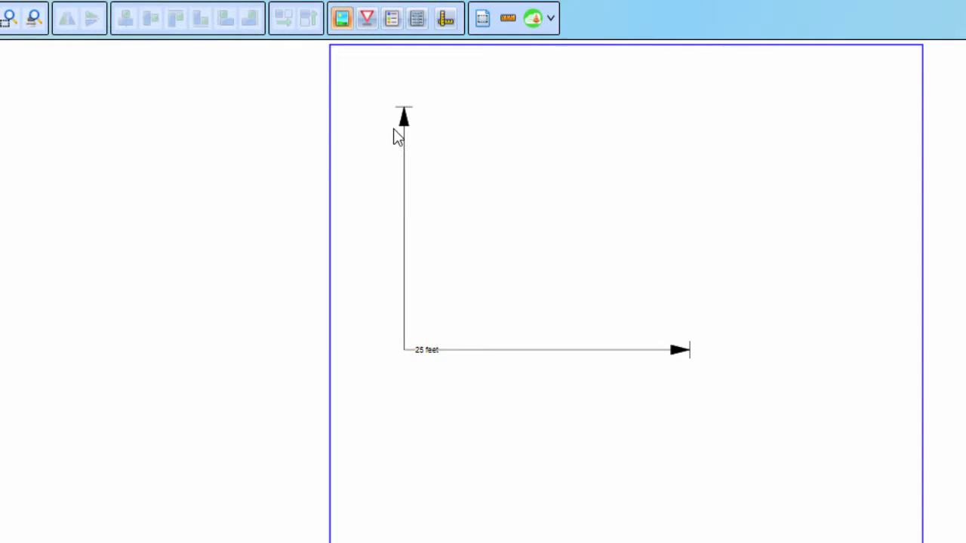
{"action": "left_click", "coordinate": [405, 130]}
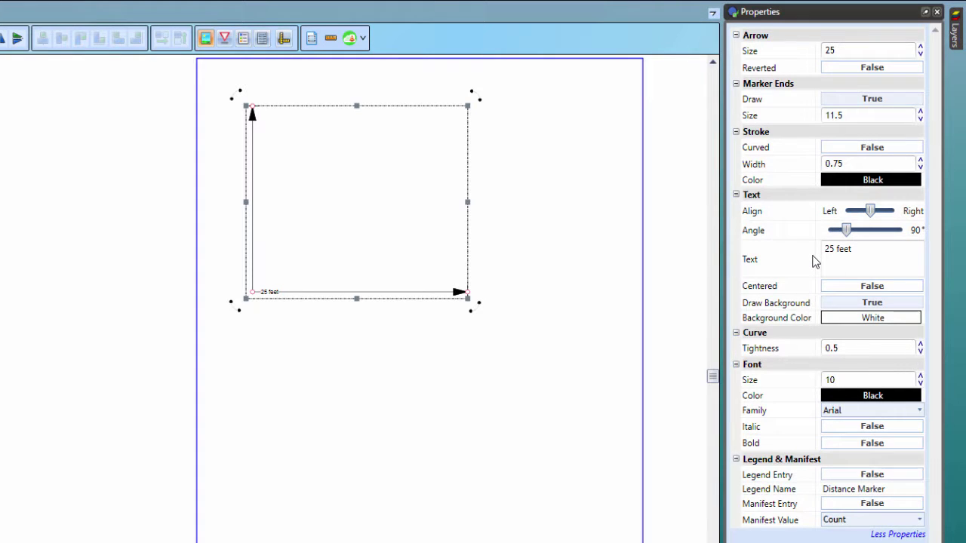
{"action": "left_click", "coordinate": [864, 249]}
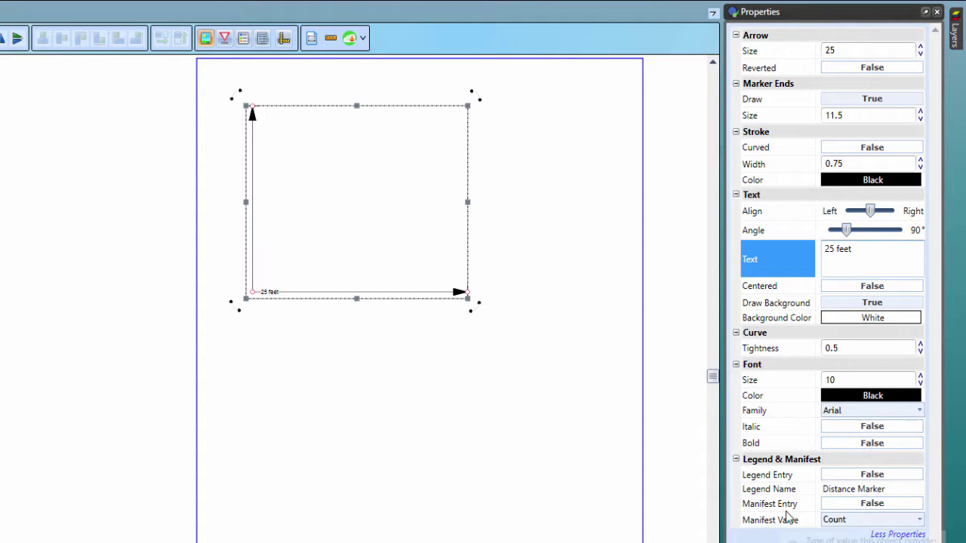
{"action": "left_click", "coordinate": [596, 486]}
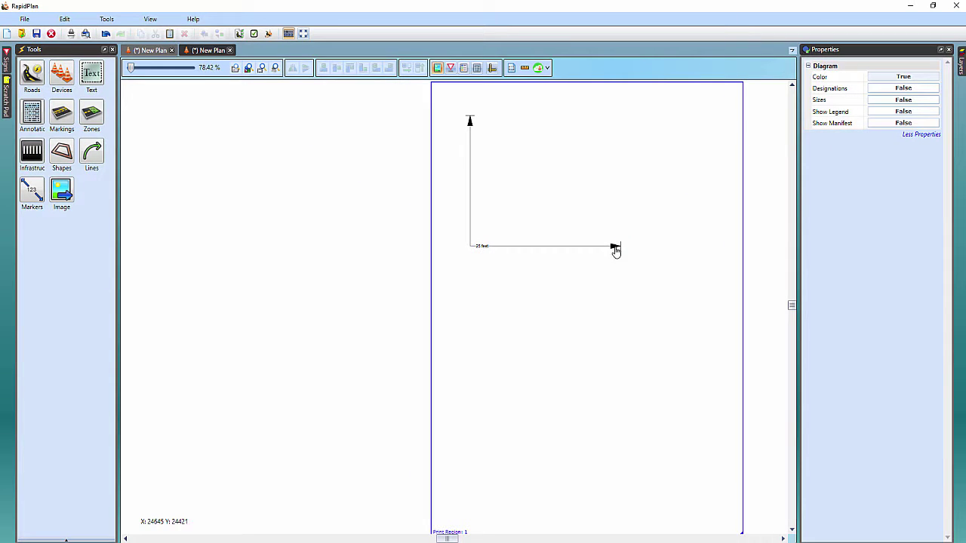
Step: Draw a vertical Combined Distance Marker with three consecutive segments below the L-shaped marker
{"action": "left_click", "coordinate": [33, 197]}
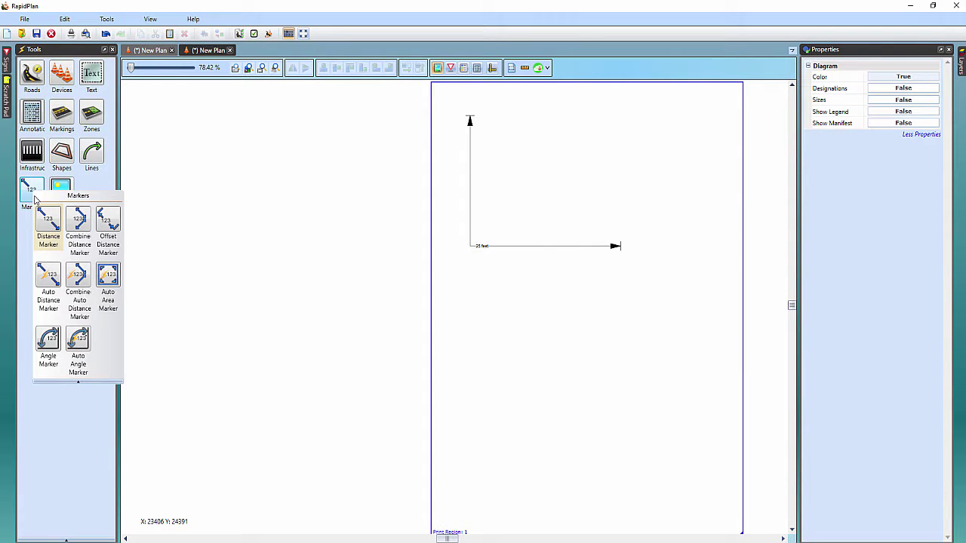
{"action": "left_click", "coordinate": [79, 219]}
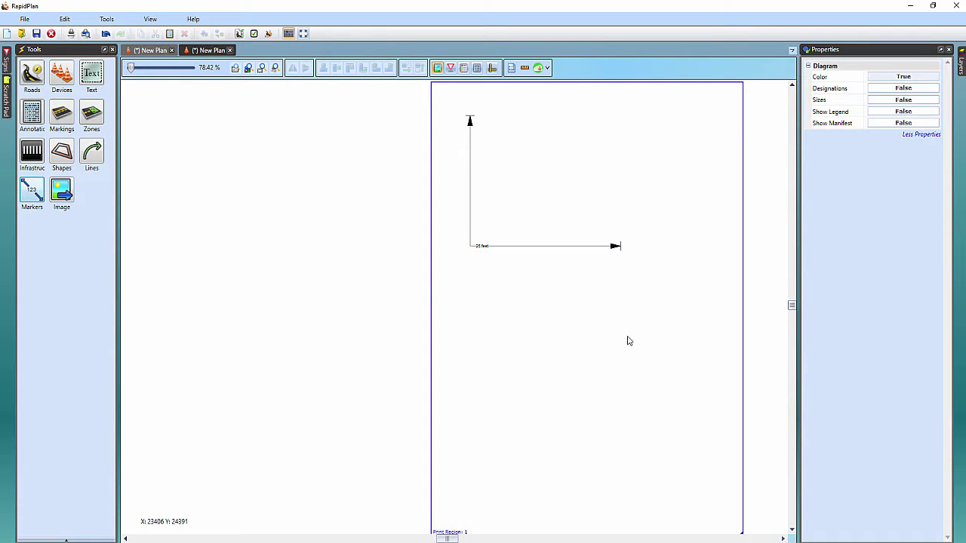
{"action": "left_click", "coordinate": [486, 290]}
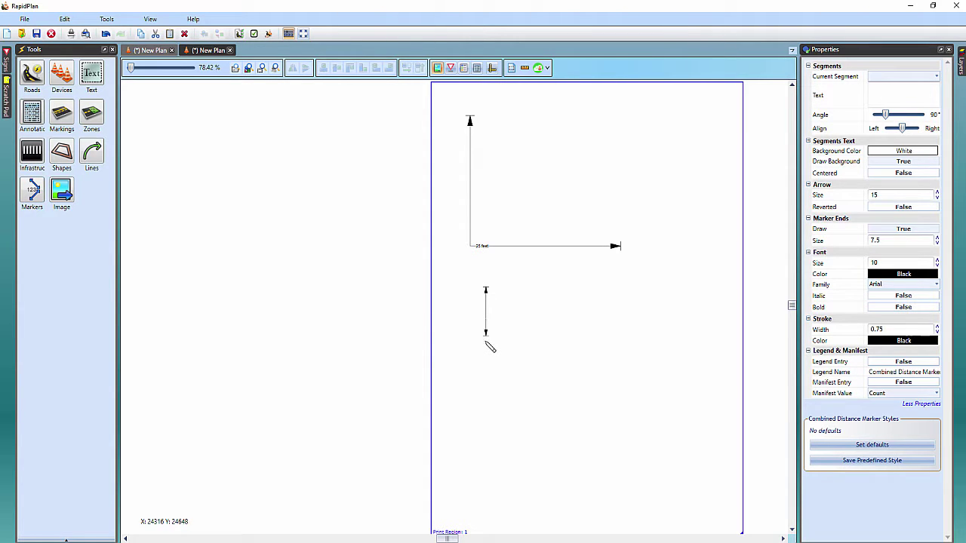
{"action": "left_click", "coordinate": [486, 343]}
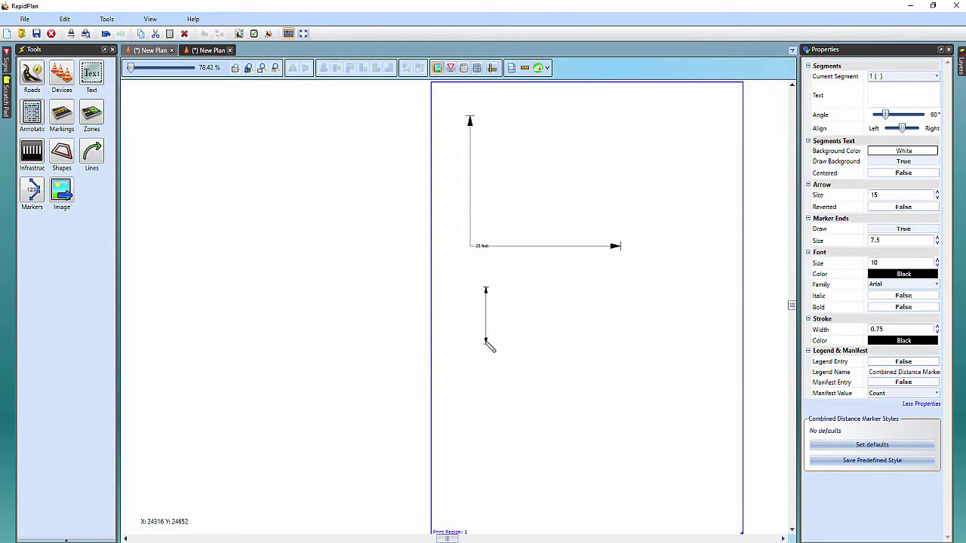
{"action": "left_click", "coordinate": [489, 417]}
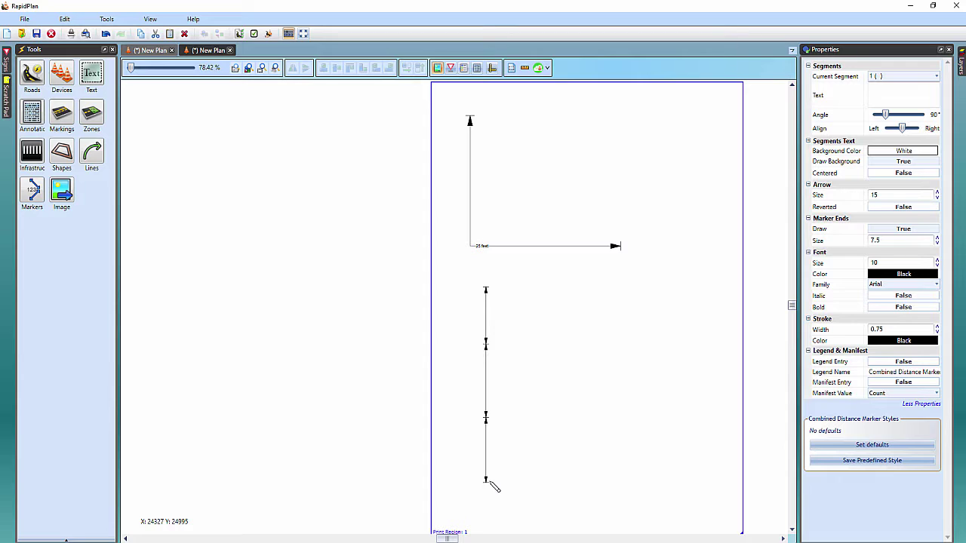
{"action": "left_click", "coordinate": [489, 483]}
{"action": "right_click", "coordinate": [551, 464]}
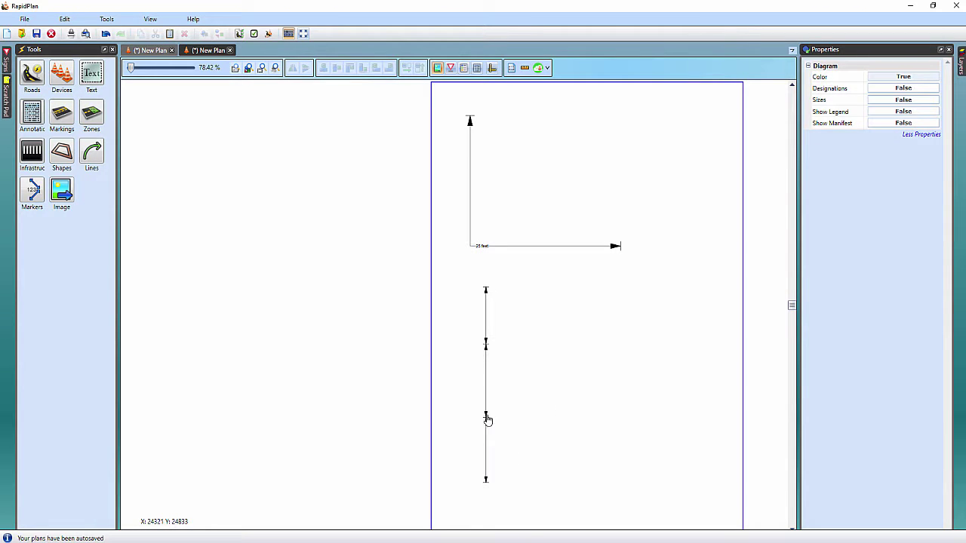
Step: Select the combined distance marker and set the text of segment 1 to "5 feet"
{"action": "left_click", "coordinate": [487, 419]}
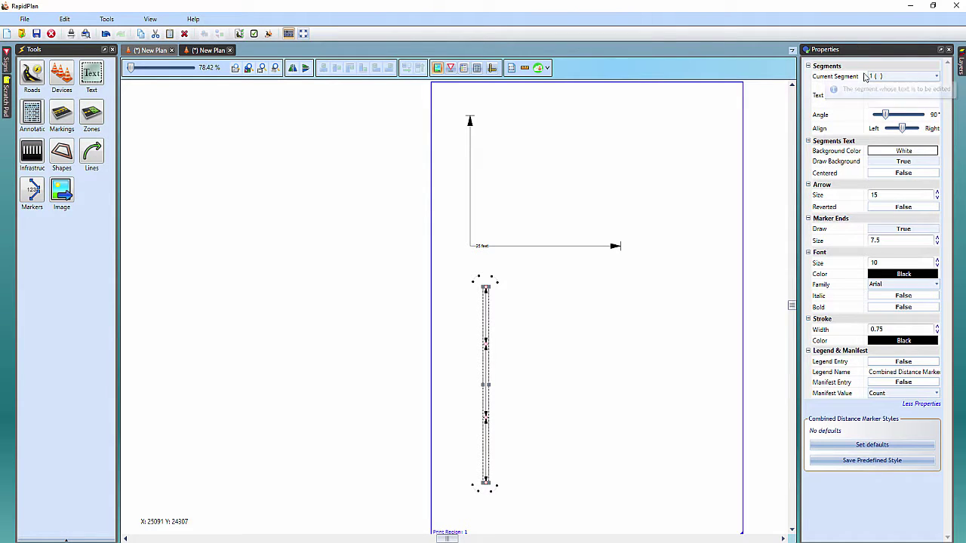
{"action": "left_click", "coordinate": [936, 77]}
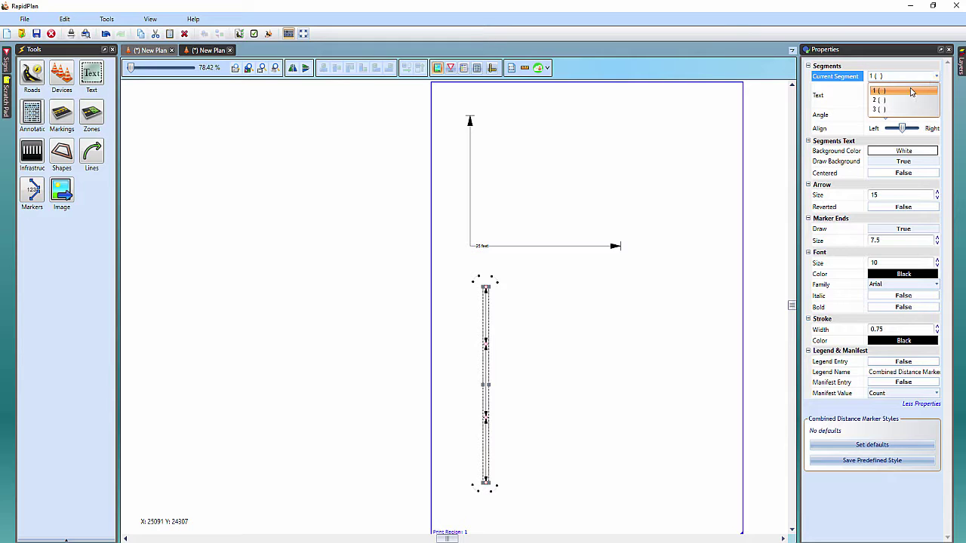
{"action": "left_click", "coordinate": [911, 91]}
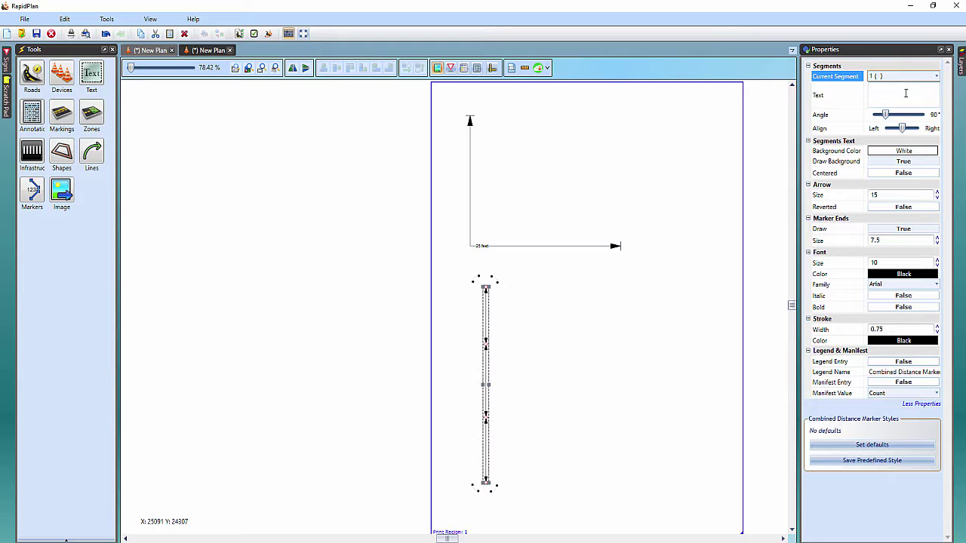
{"action": "left_click", "coordinate": [906, 93]}
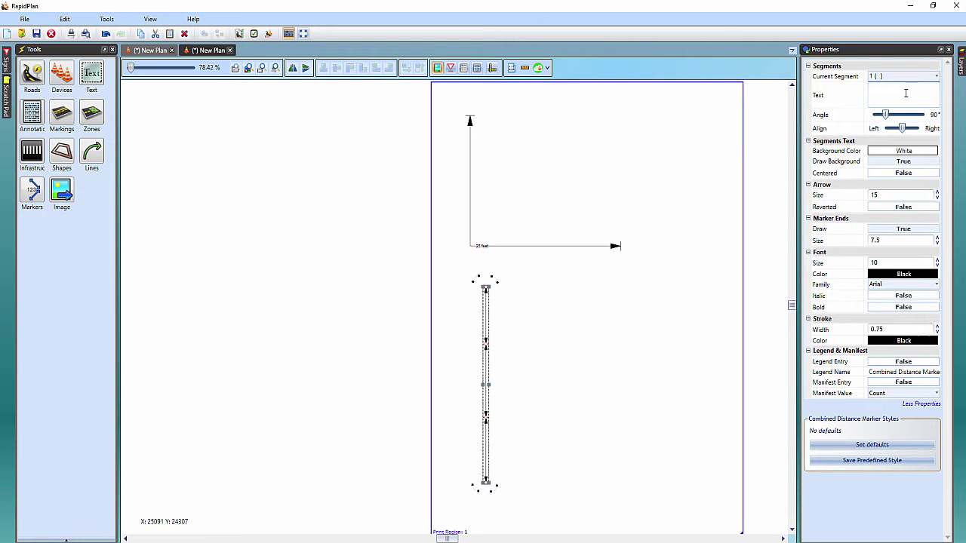
{"action": "type", "text": "5 fee"}
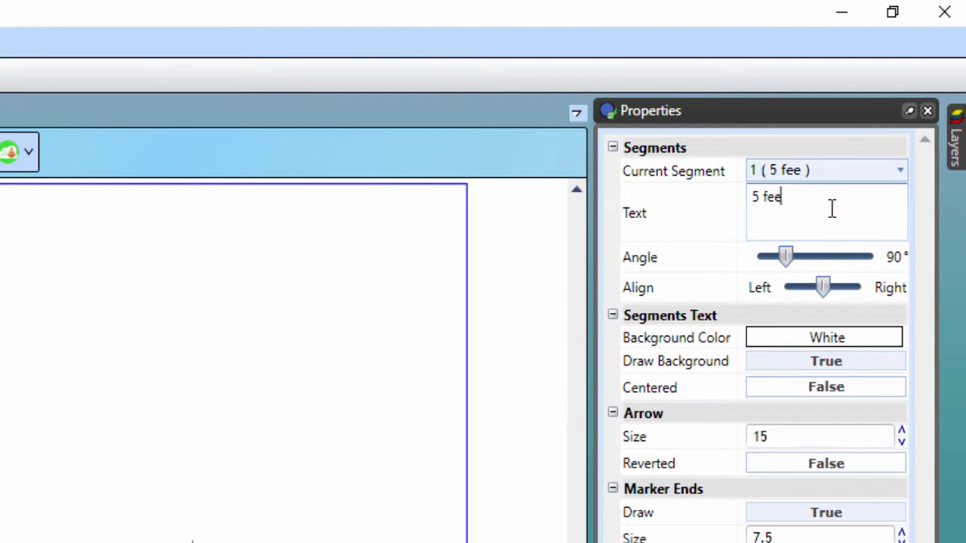
{"action": "type", "text": "t"}
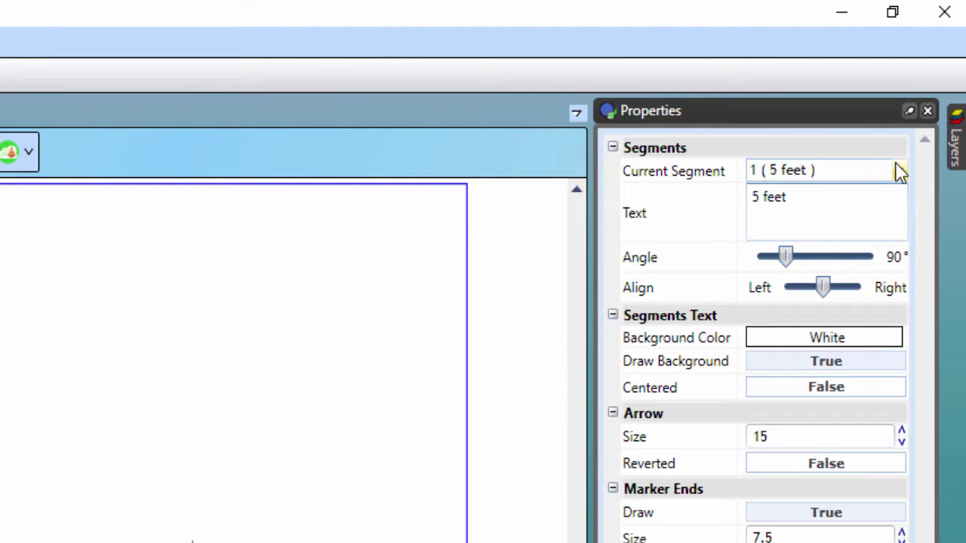
Step: Set the text of the combined distance marker's segment 2 to "3feet"
{"action": "left_click", "coordinate": [898, 171]}
{"action": "left_click", "coordinate": [813, 221]}
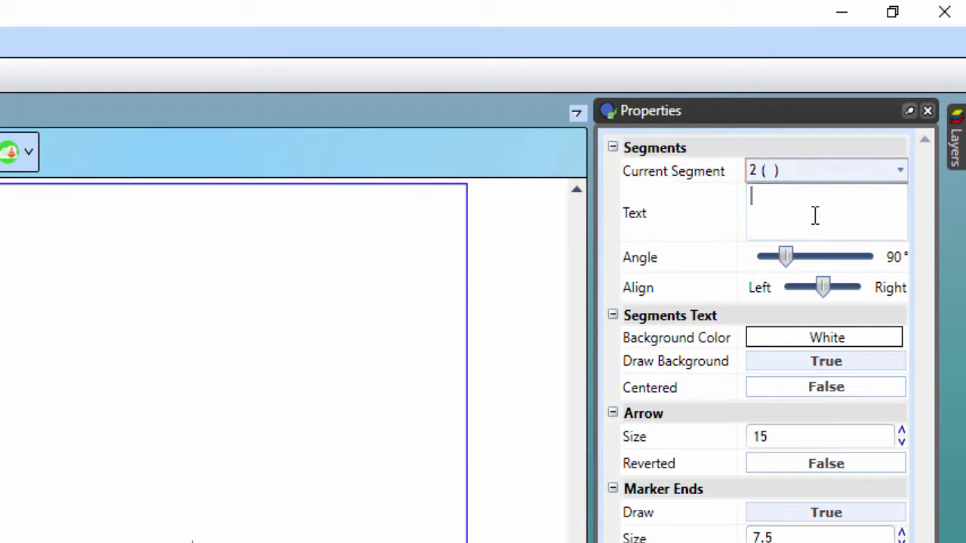
{"action": "type", "text": "2"}
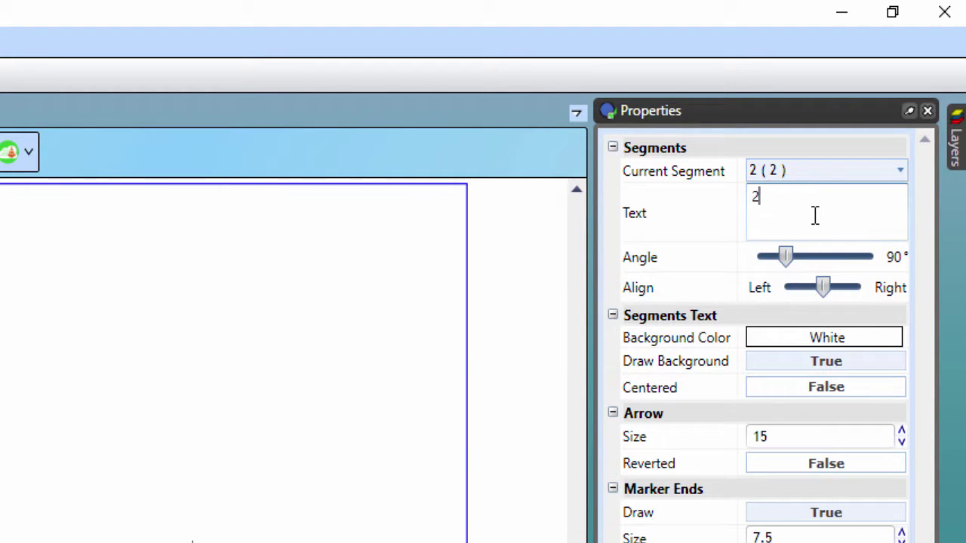
{"action": "key", "text": "BackSpace"}
{"action": "type", "text": "3feet"}
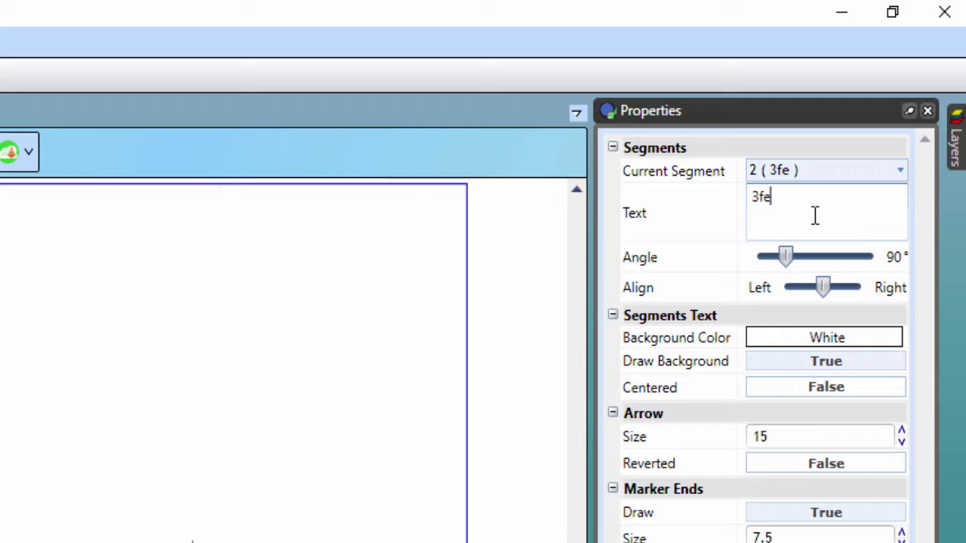
Step: Set the text of the combined distance marker's segment 3 to "6 feet" and check the labelled marker up close
{"action": "left_click", "coordinate": [887, 174]}
{"action": "left_click", "coordinate": [887, 174]}
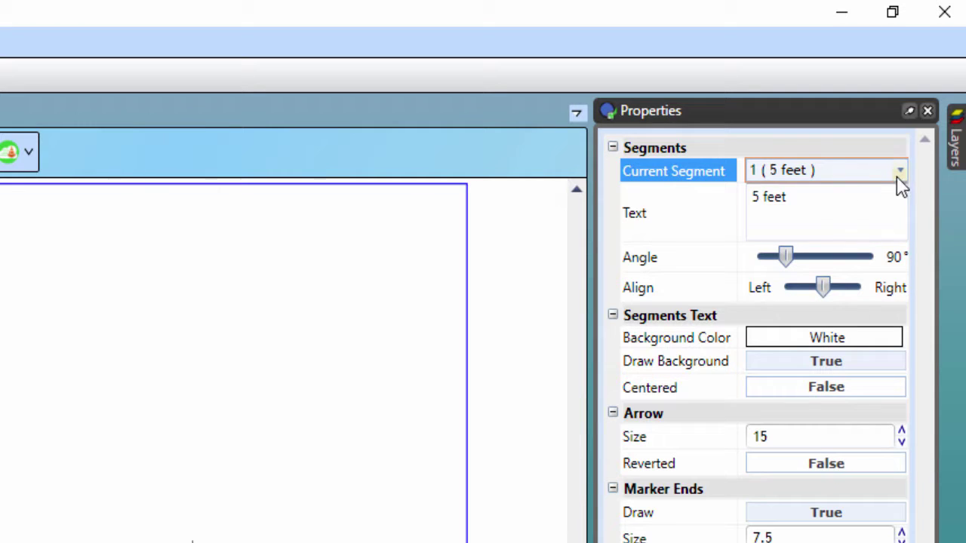
{"action": "left_click", "coordinate": [897, 176]}
{"action": "left_click", "coordinate": [840, 246]}
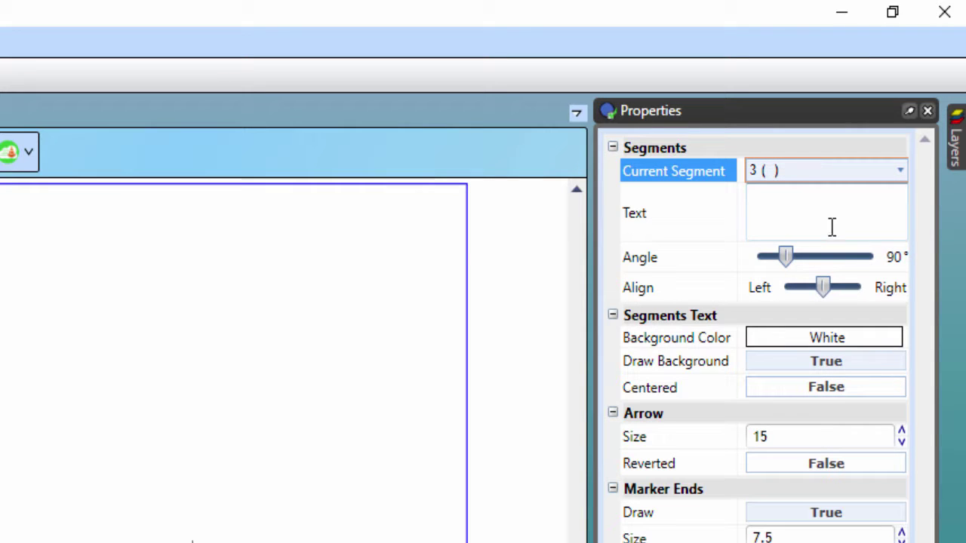
{"action": "left_click", "coordinate": [830, 205]}
{"action": "type", "text": "6"}
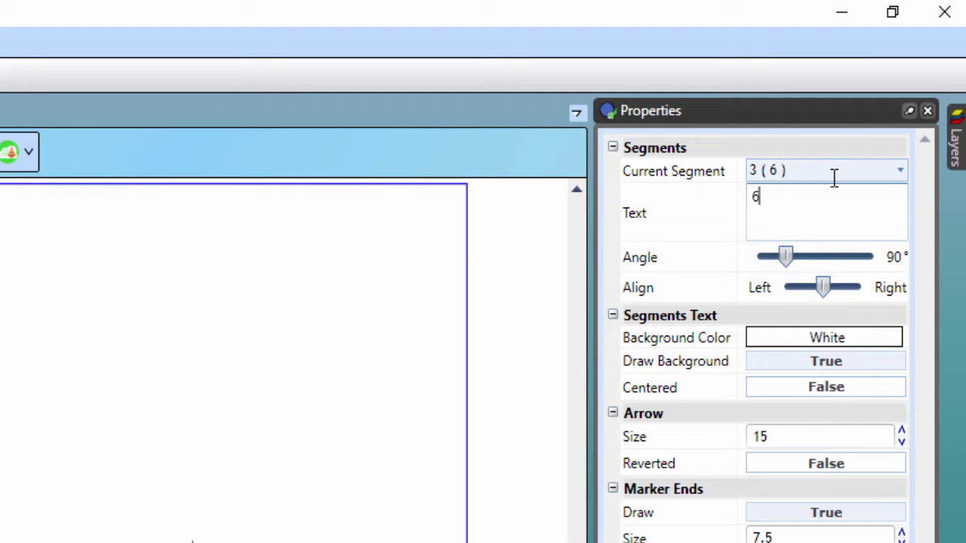
{"action": "type", "text": " feet"}
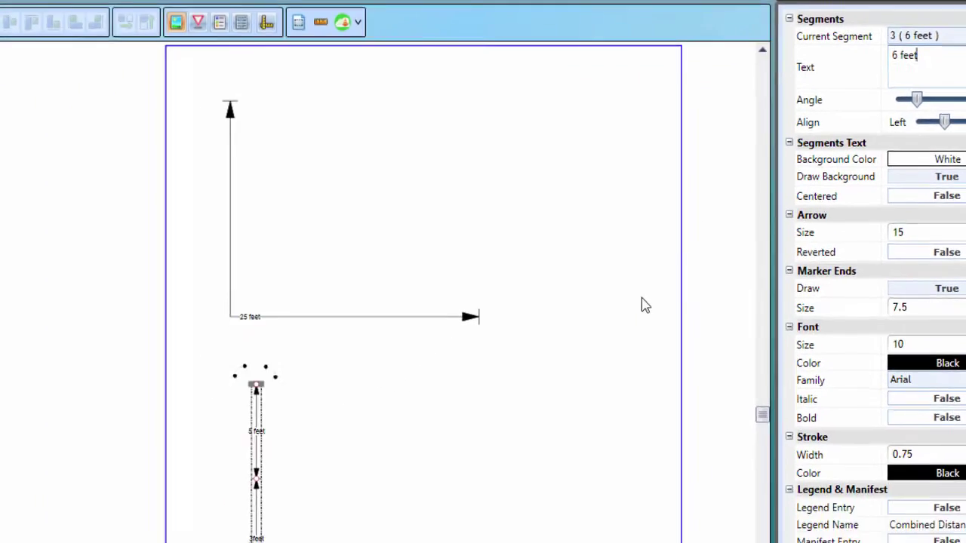
{"action": "left_click", "coordinate": [642, 298]}
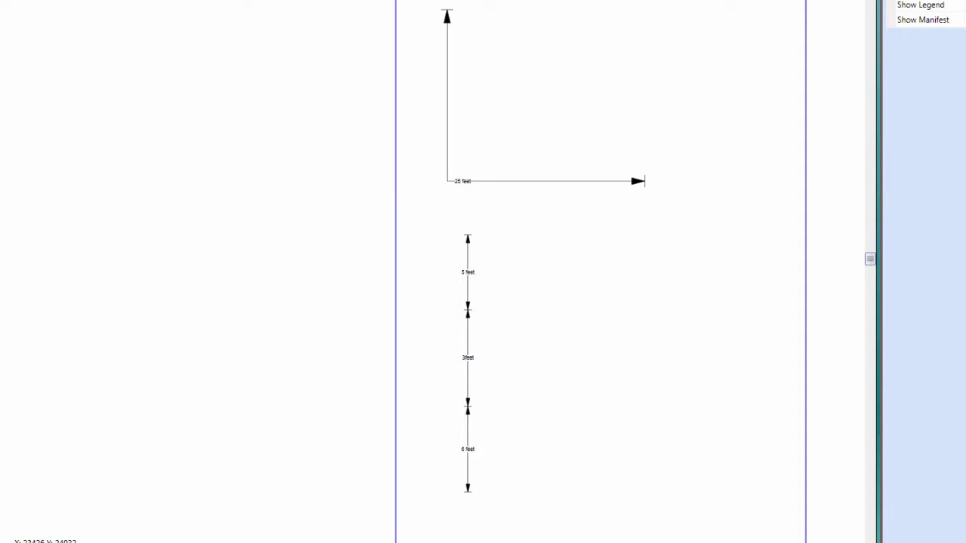
{"action": "scroll", "coordinate": [513, 476], "scroll_direction": "up", "scroll_amount": 2}
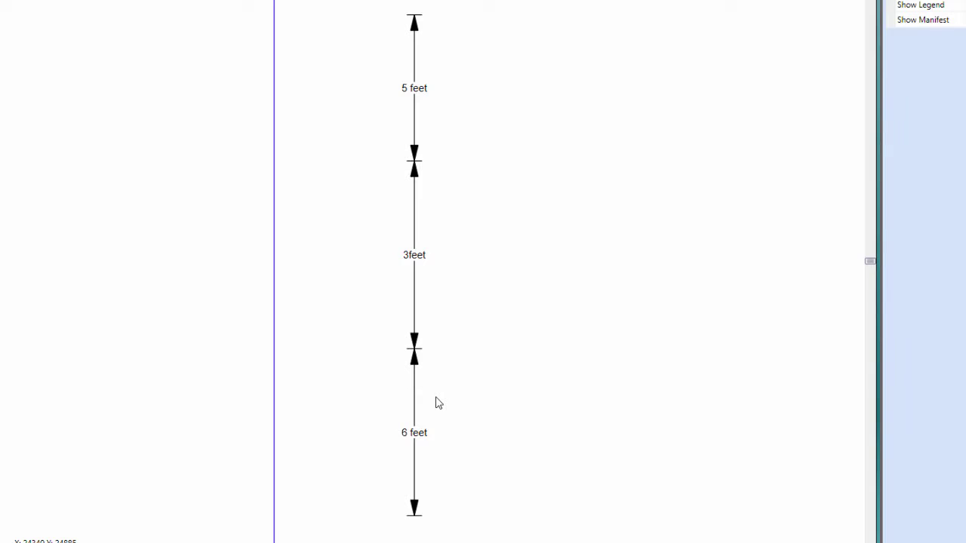
{"action": "left_click", "coordinate": [414, 165]}
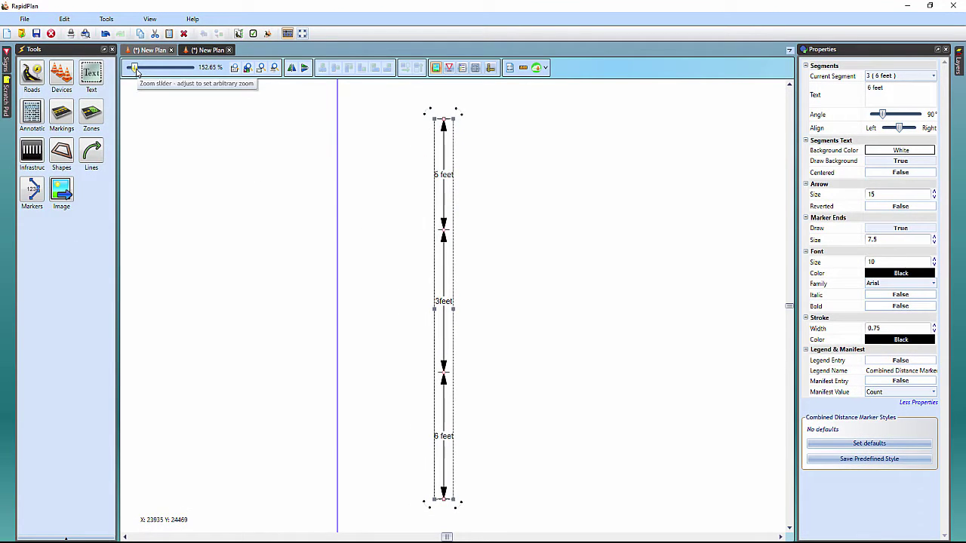
Step: Draw a vertical Offset Distance Marker to the right of the combined distance marker, with its line offset to the right
{"action": "left_click_drag", "start_coordinate": [106, 39], "coordinate": [104, 39]}
{"action": "left_click_drag", "start_coordinate": [135, 70], "coordinate": [133, 69]}
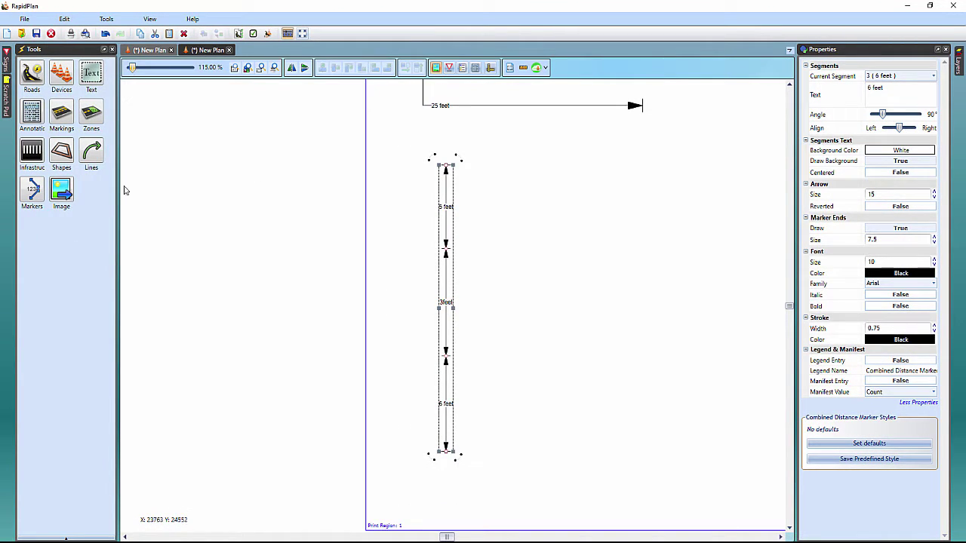
{"action": "left_click", "coordinate": [31, 192]}
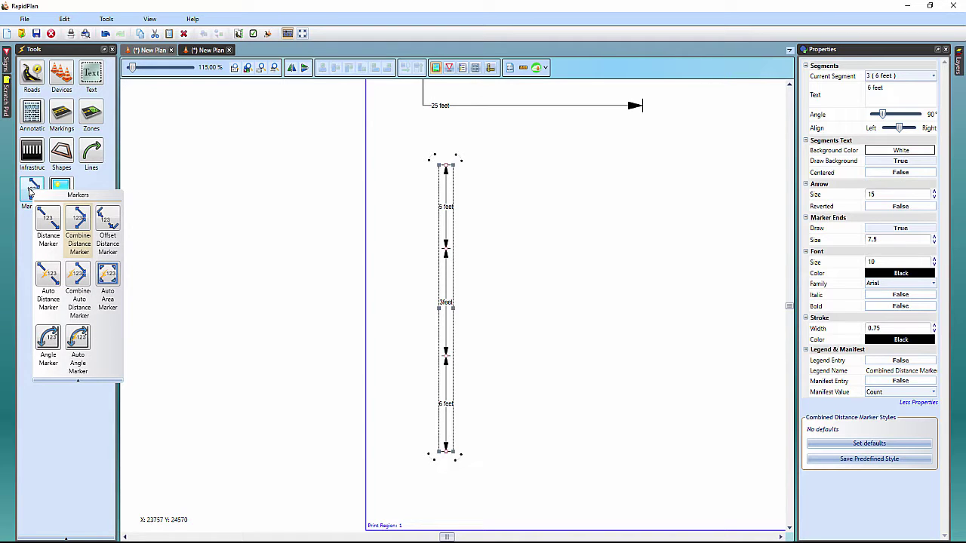
{"action": "left_click", "coordinate": [109, 225]}
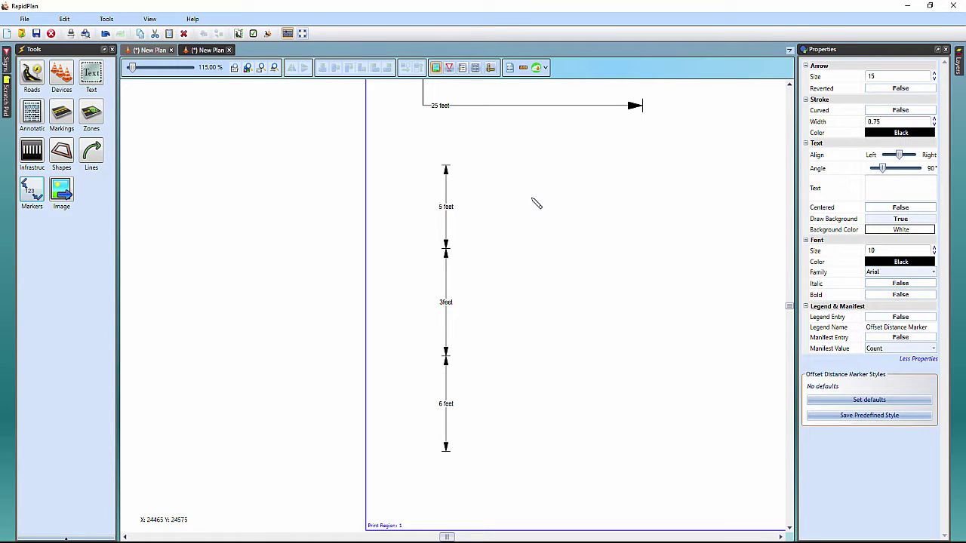
{"action": "left_click_drag", "start_coordinate": [532, 201], "coordinate": [523, 431]}
{"action": "left_click", "coordinate": [524, 430]}
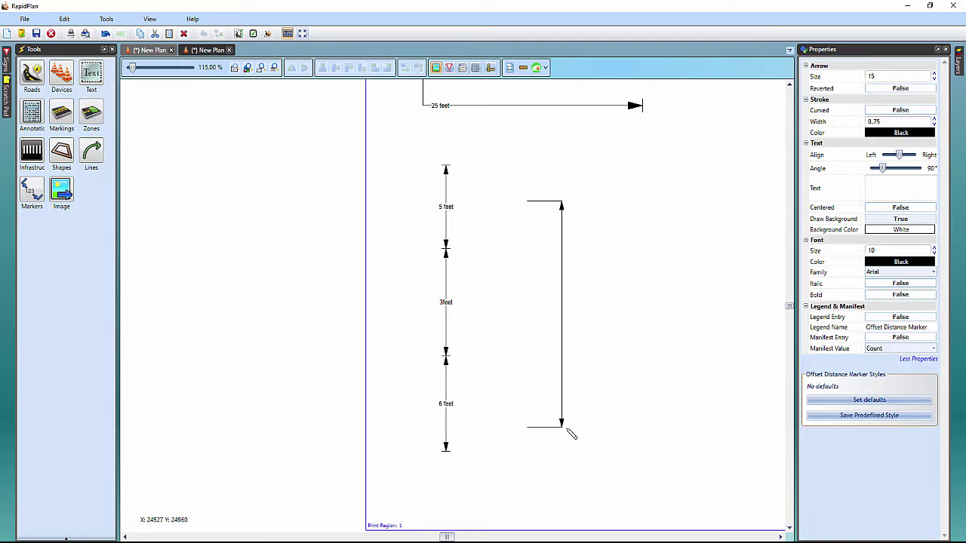
{"action": "left_click", "coordinate": [571, 434]}
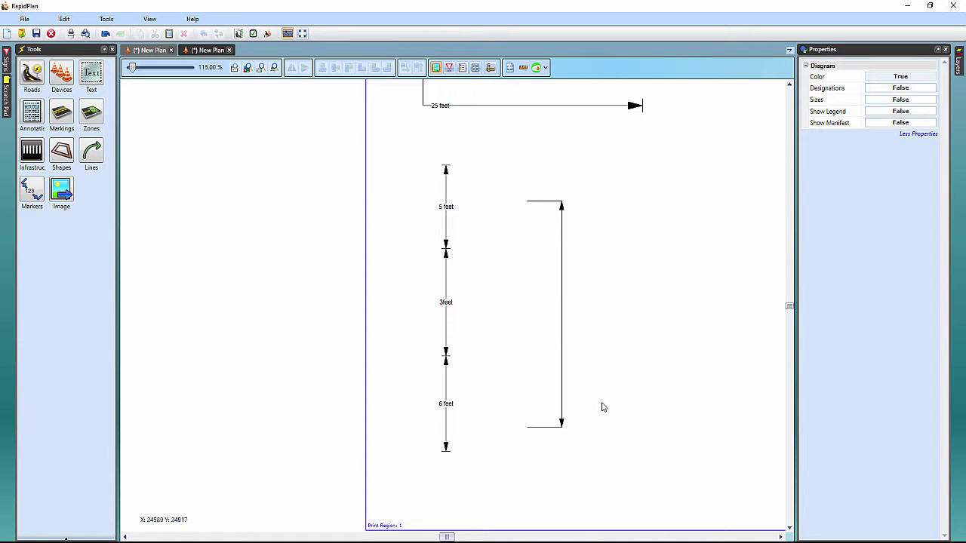
Step: View the offset distance marker's quick edit options without changes and move the marker closer to the combined distance marker
{"action": "double_click", "coordinate": [562, 427]}
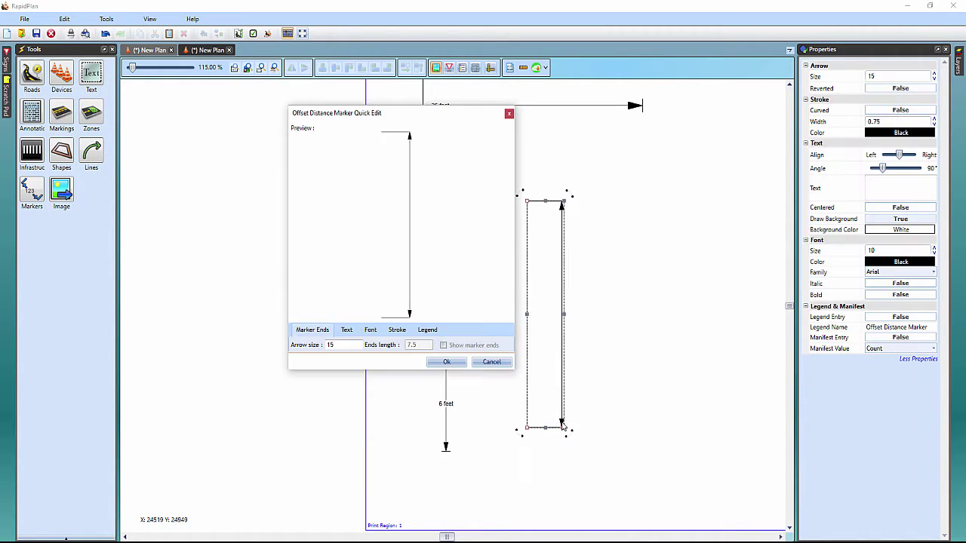
{"action": "left_click", "coordinate": [508, 113]}
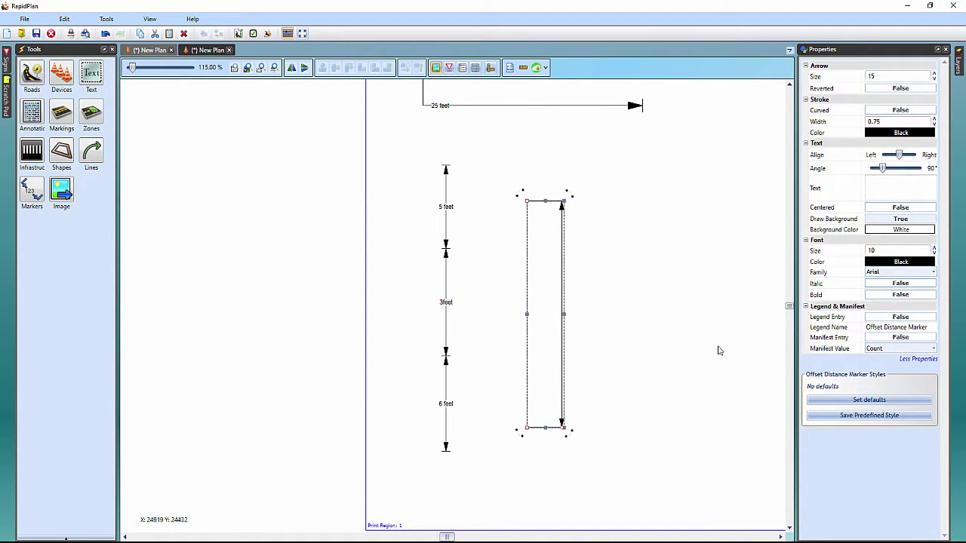
{"action": "left_click", "coordinate": [558, 273]}
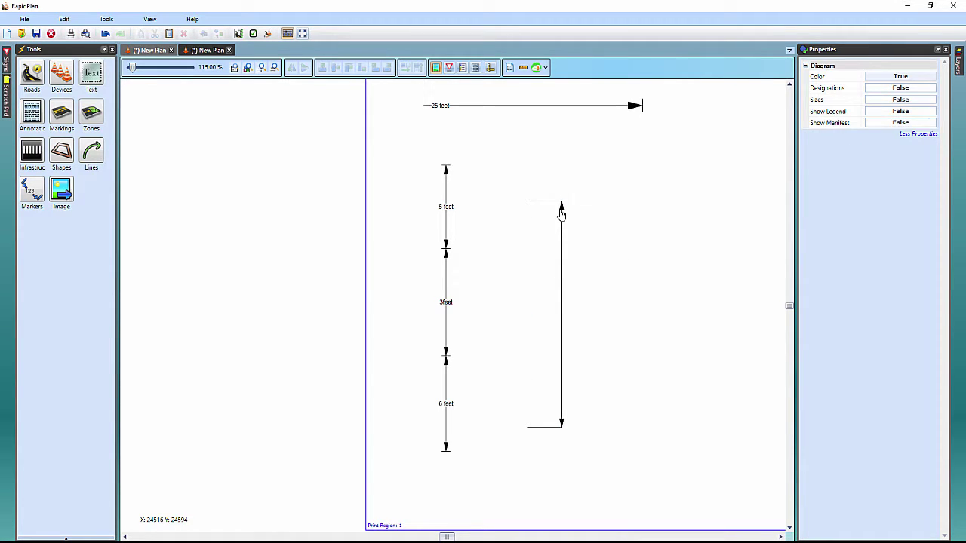
{"action": "left_click_drag", "start_coordinate": [561, 209], "coordinate": [515, 209]}
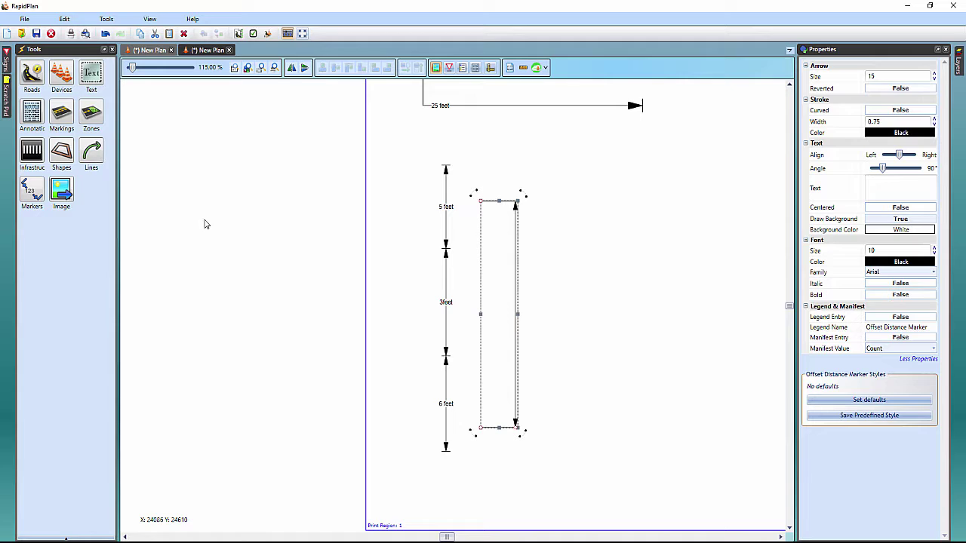
Step: Draw a four-cornered Auto Area Marker to the right of the offset distance marker
{"action": "left_click", "coordinate": [28, 192]}
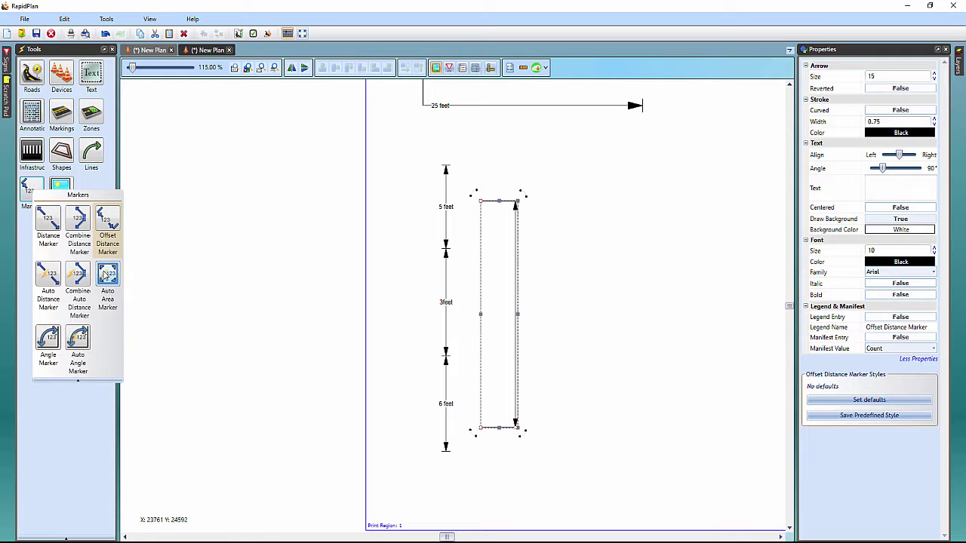
{"action": "left_click", "coordinate": [107, 274]}
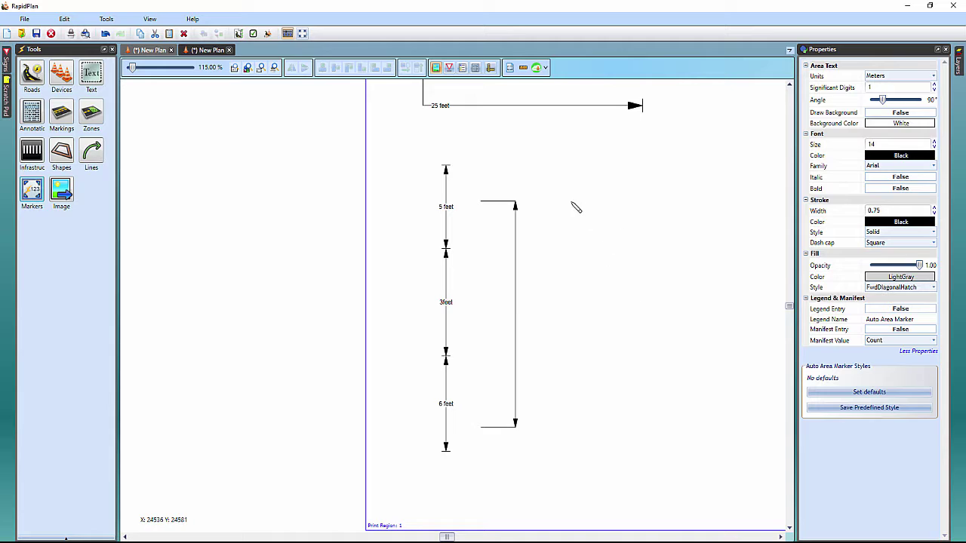
{"action": "left_click", "coordinate": [561, 189]}
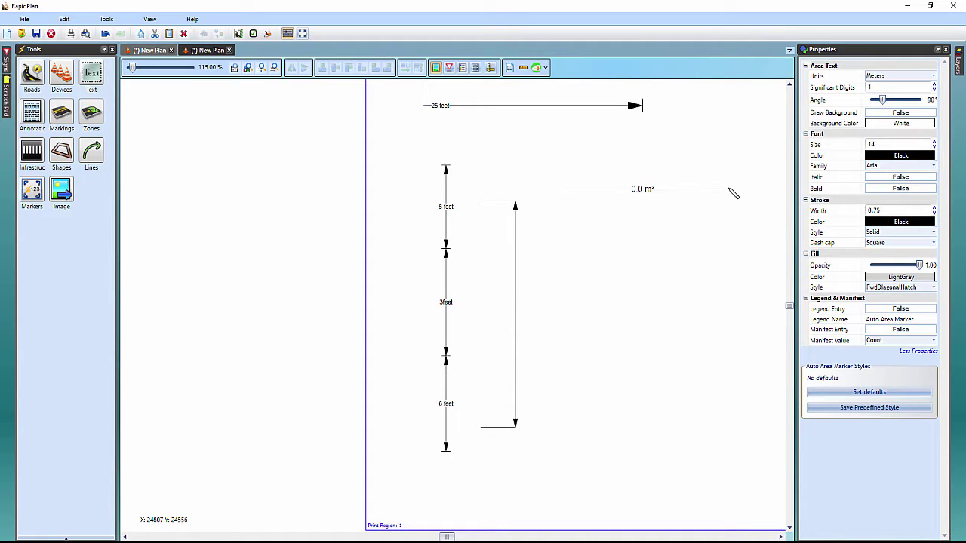
{"action": "left_click", "coordinate": [723, 178]}
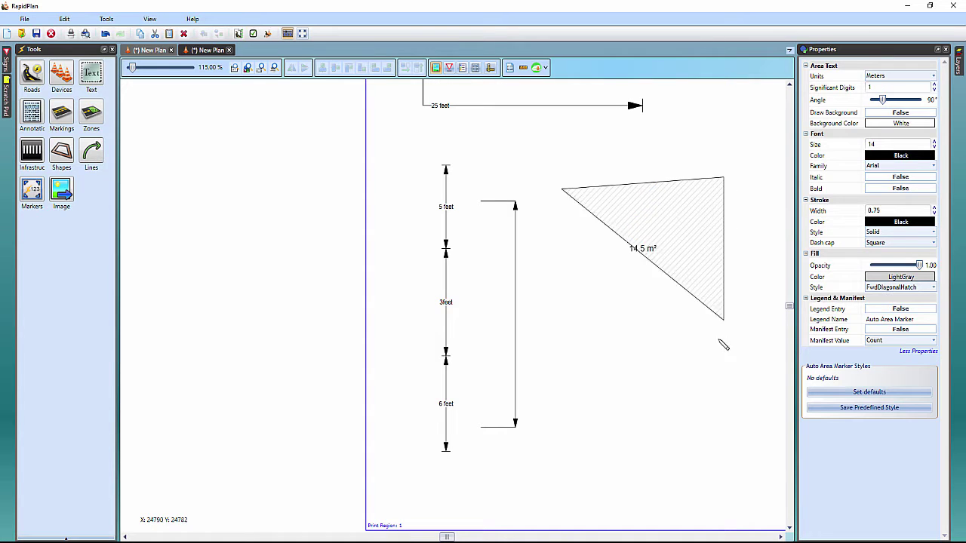
{"action": "left_click", "coordinate": [702, 439]}
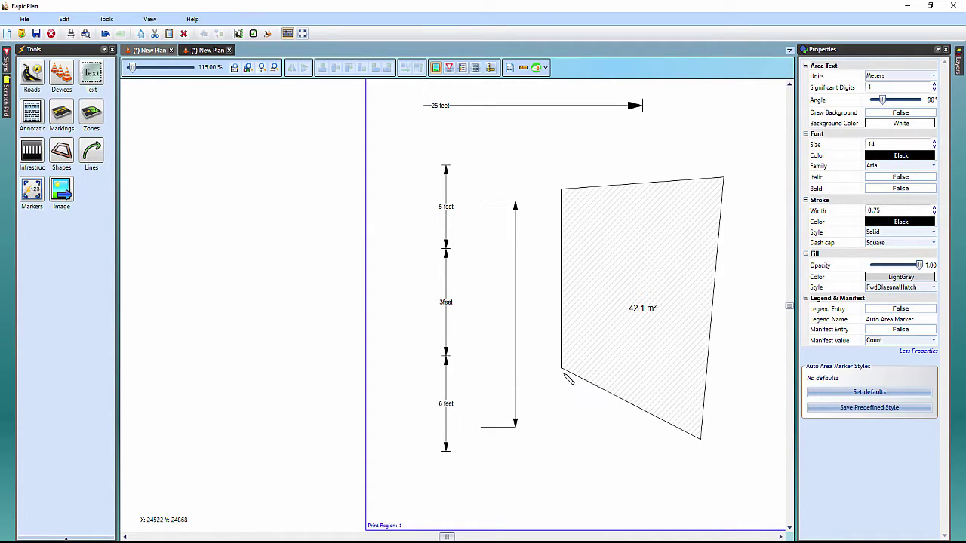
{"action": "left_click", "coordinate": [563, 371]}
{"action": "left_click", "coordinate": [573, 379]}
{"action": "key", "text": "Escape"}
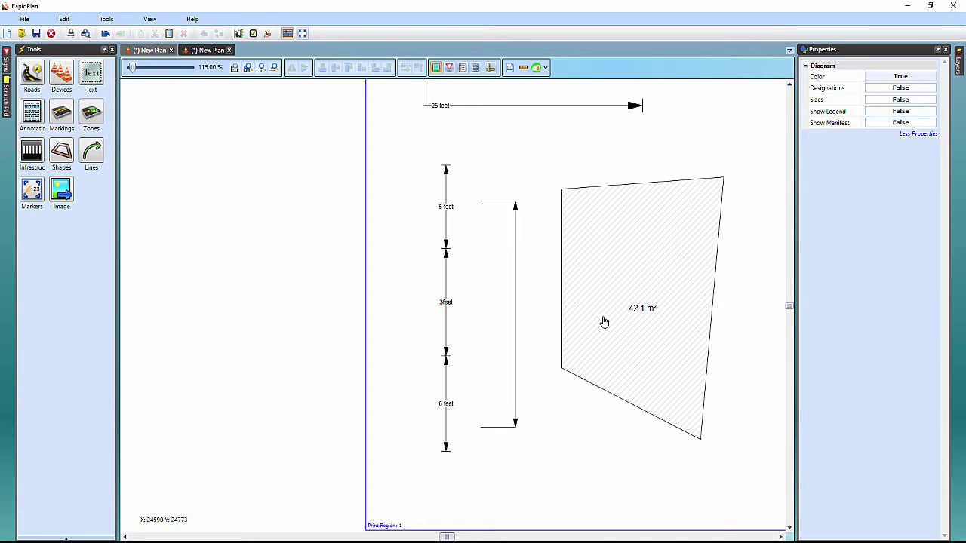
Step: Reshape the area marker by moving its upper-left corner slightly inward
{"action": "left_click", "coordinate": [603, 320]}
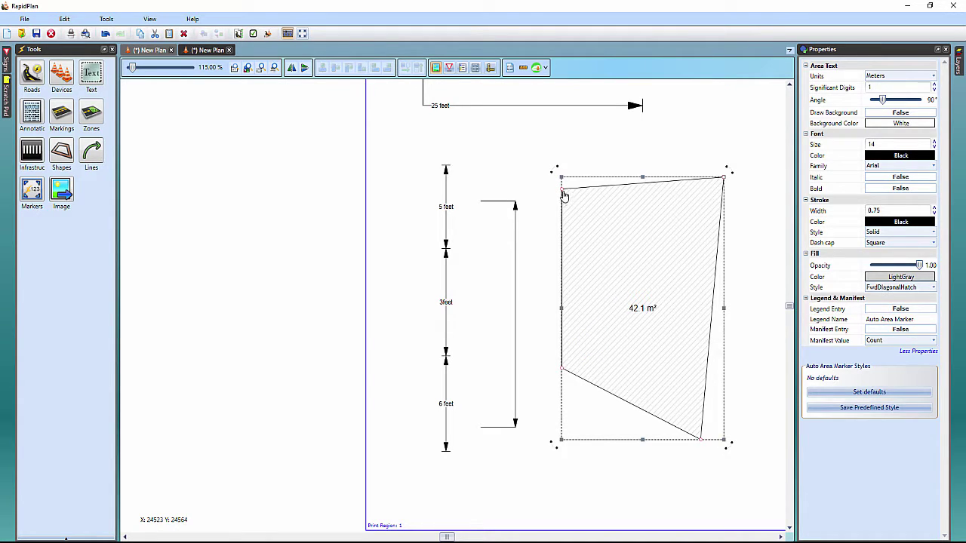
{"action": "left_click_drag", "start_coordinate": [563, 194], "coordinate": [608, 225]}
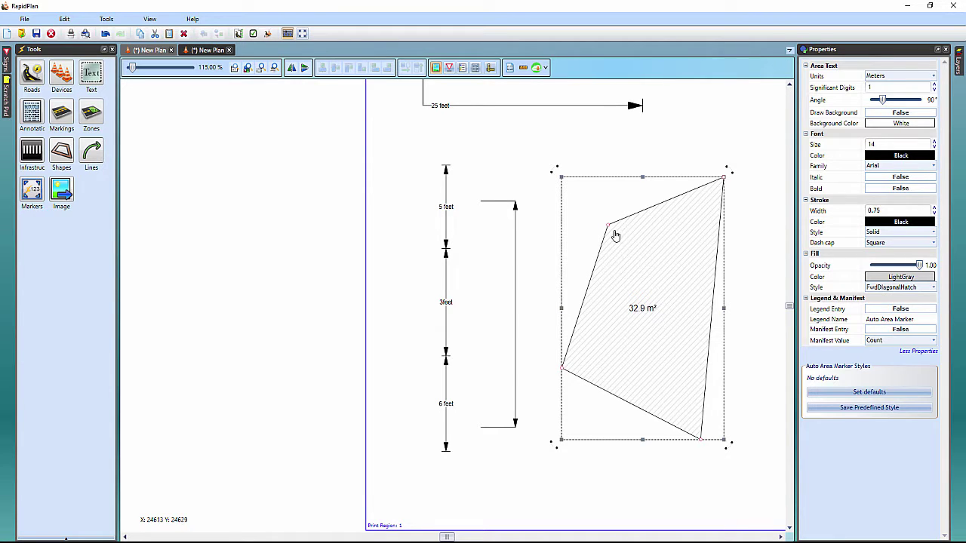
{"action": "left_click_drag", "start_coordinate": [609, 225], "coordinate": [579, 194]}
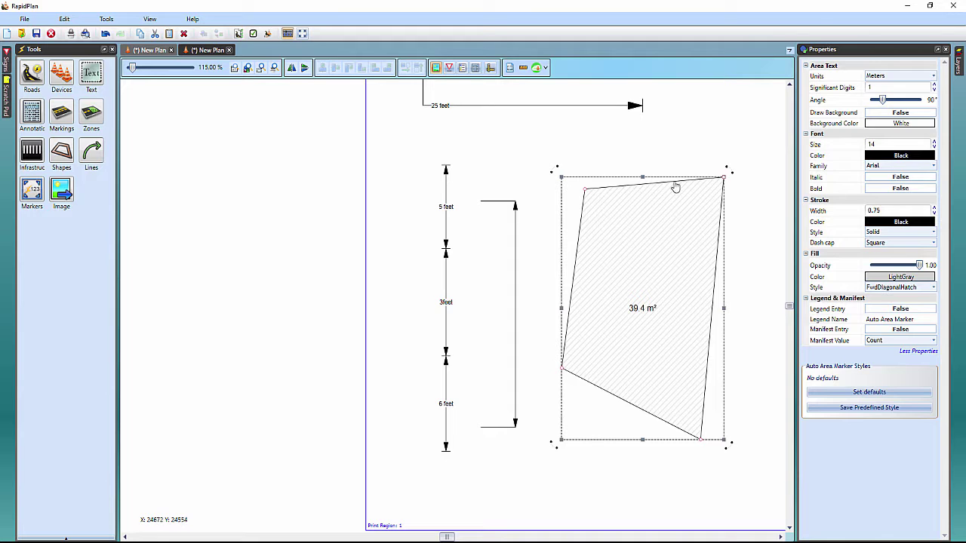
Step: Add a control point on the area marker's right edge and move it inward to form a notch
{"action": "right_click", "coordinate": [712, 326]}
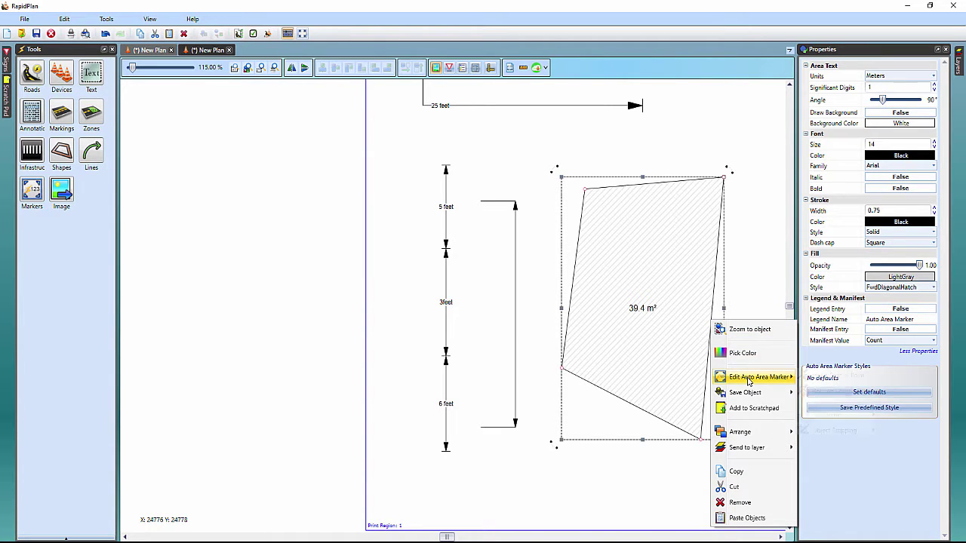
{"action": "mouse_move", "coordinate": [750, 380]}
{"action": "left_click", "coordinate": [827, 375]}
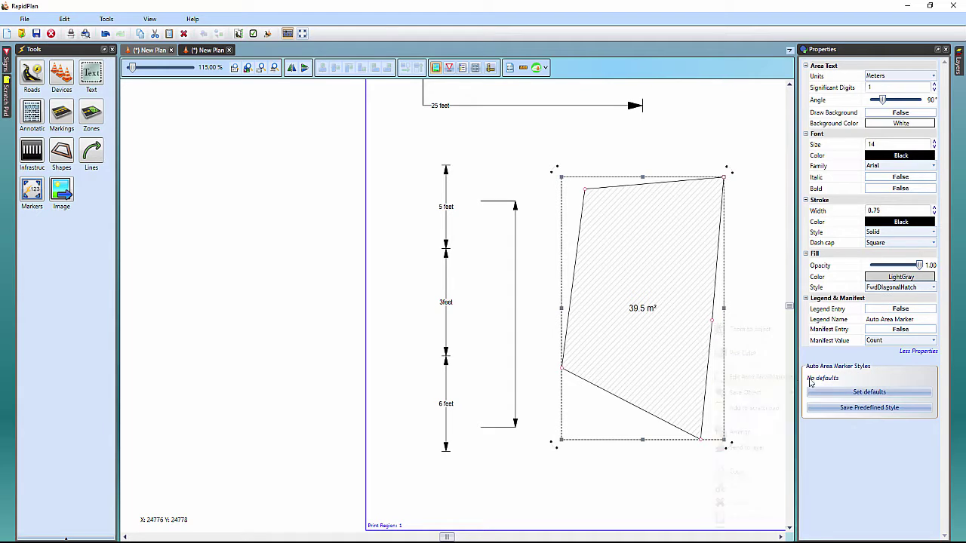
{"action": "left_click_drag", "start_coordinate": [713, 319], "coordinate": [655, 307]}
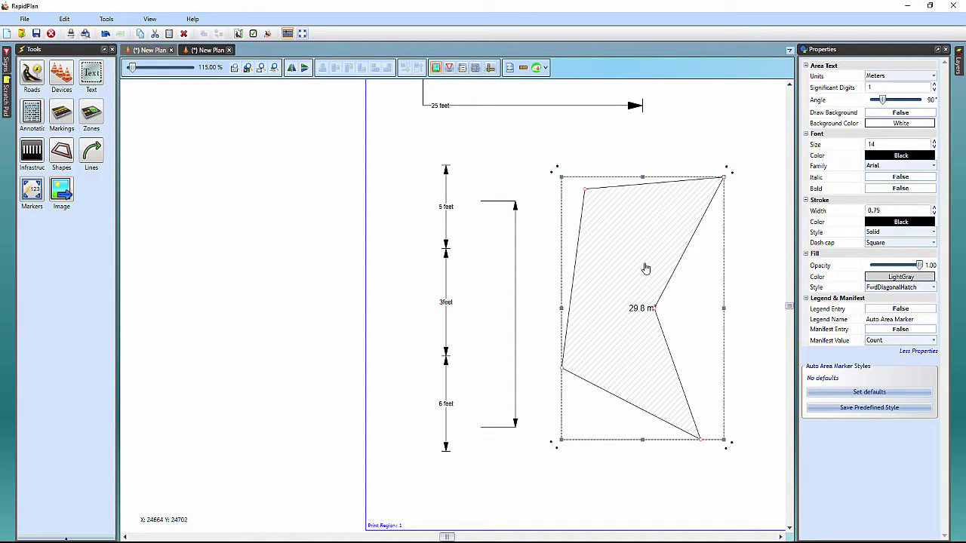
{"action": "left_click", "coordinate": [496, 166]}
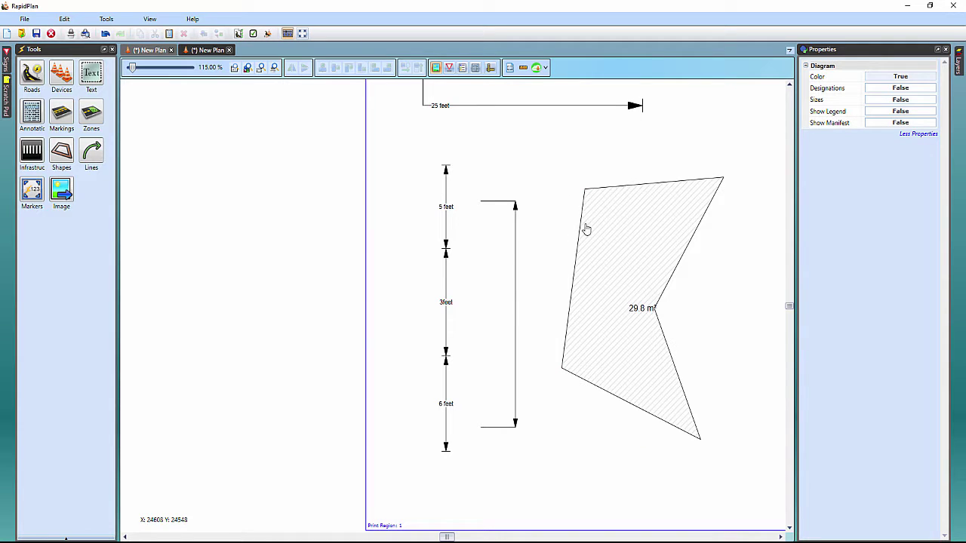
Step: Draw a clockwise Angle Marker outside the print region, left of the combined distance marker, and open its text for editing
{"action": "left_click", "coordinate": [35, 200]}
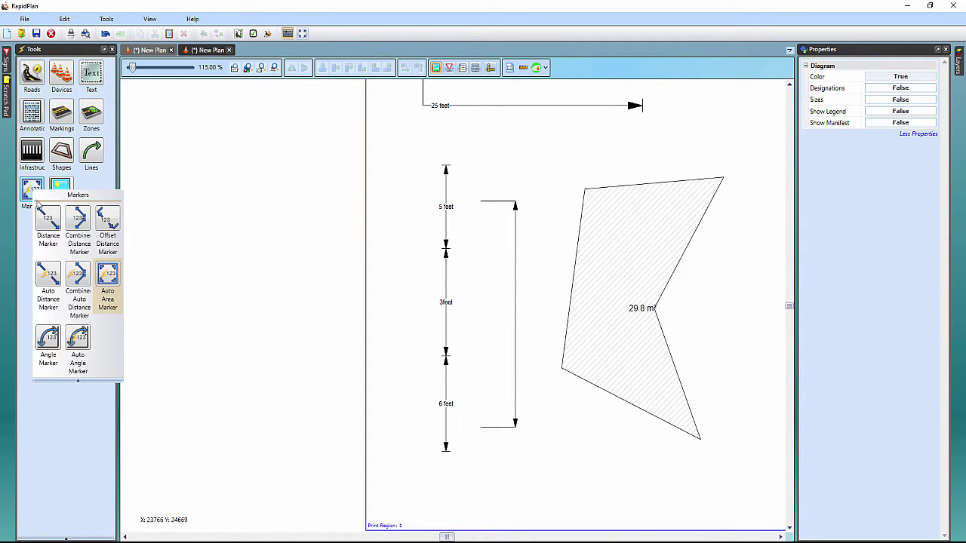
{"action": "left_click", "coordinate": [49, 341]}
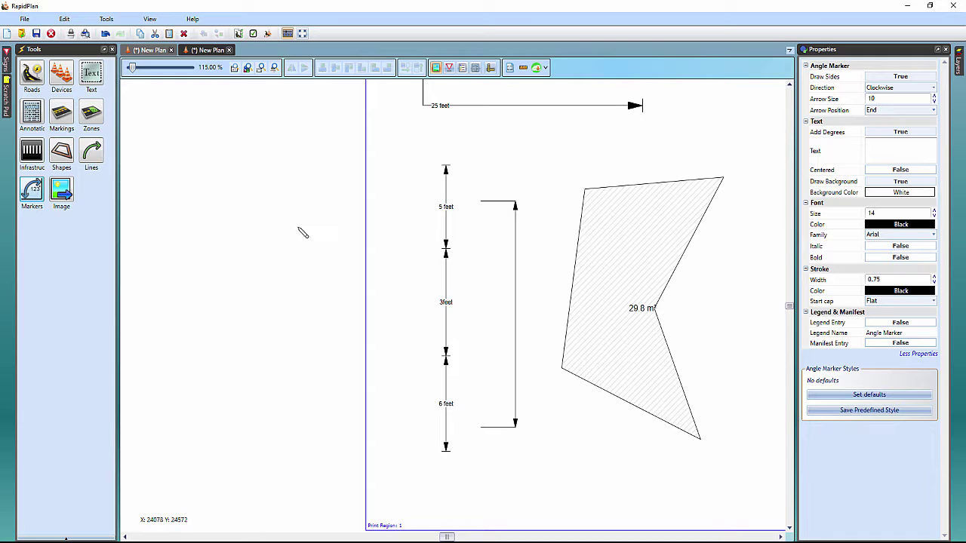
{"action": "left_click", "coordinate": [318, 179]}
{"action": "left_click", "coordinate": [319, 283]}
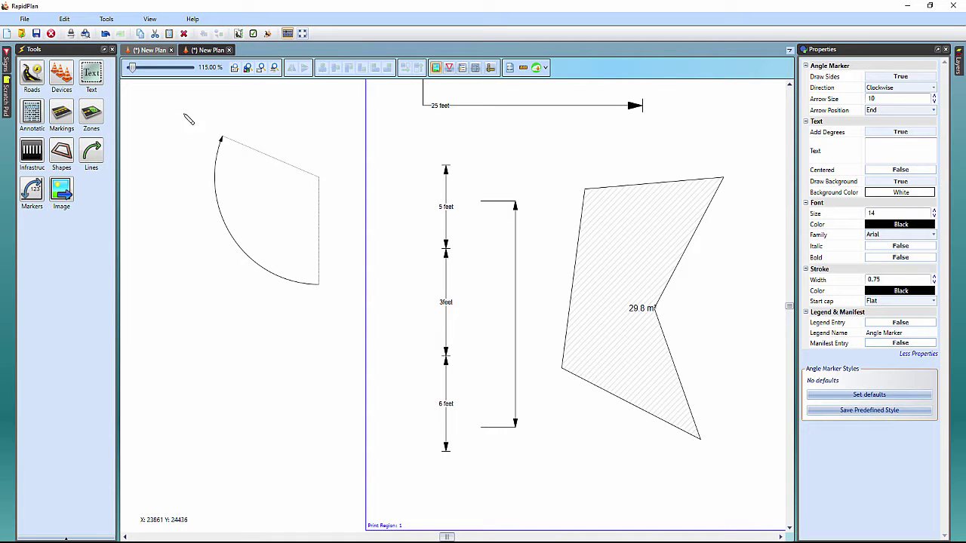
{"action": "left_click", "coordinate": [231, 98]}
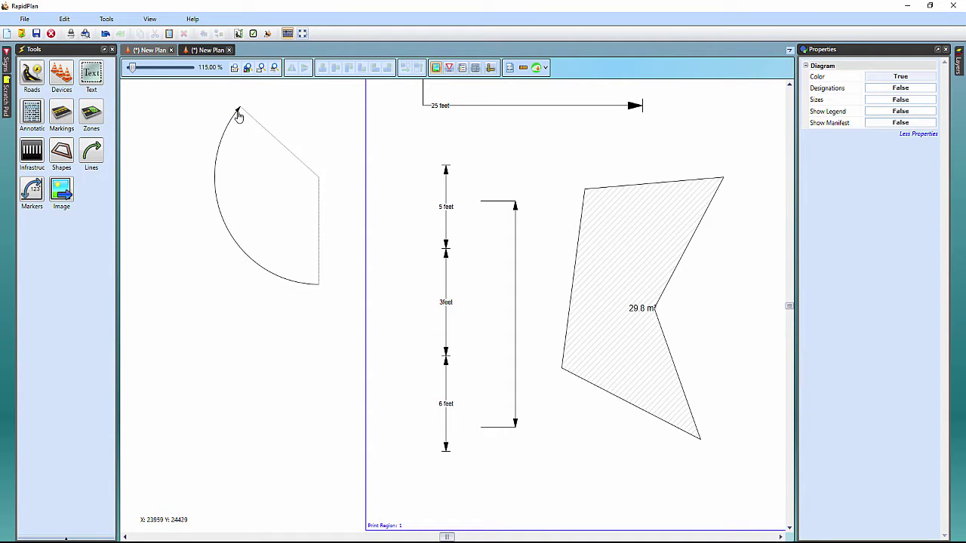
{"action": "left_click", "coordinate": [238, 118]}
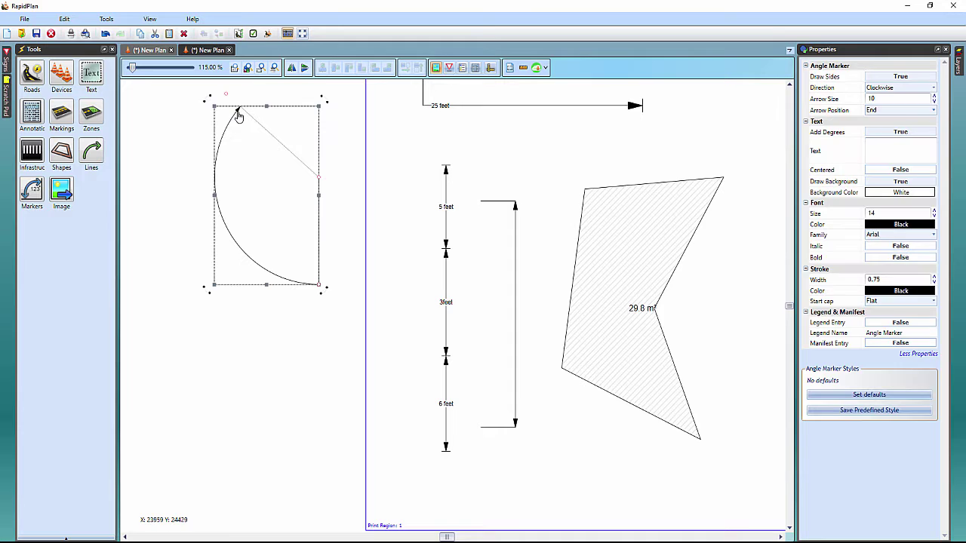
{"action": "left_click", "coordinate": [876, 148]}
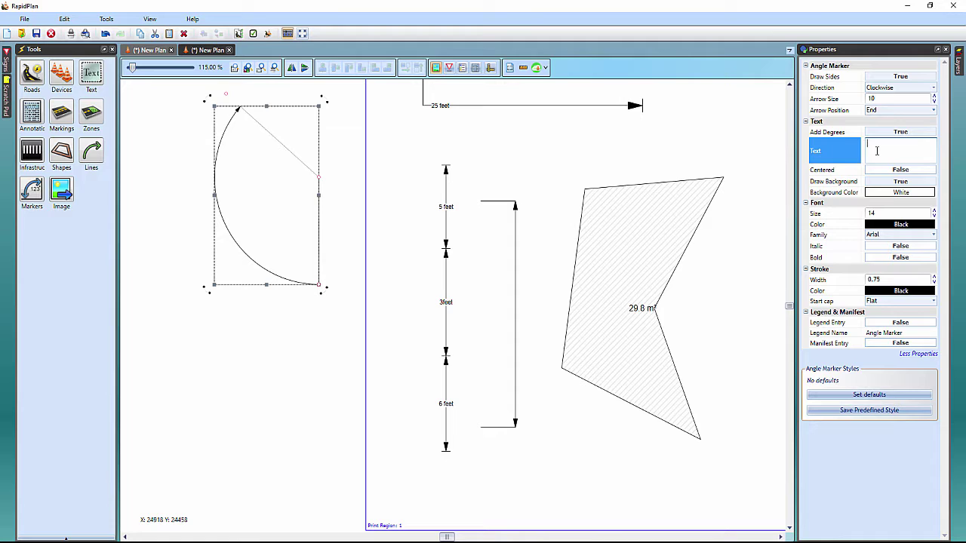
Step: Try out an Auto Angle Marker below the existing angle marker and discard it
{"action": "left_click", "coordinate": [38, 198]}
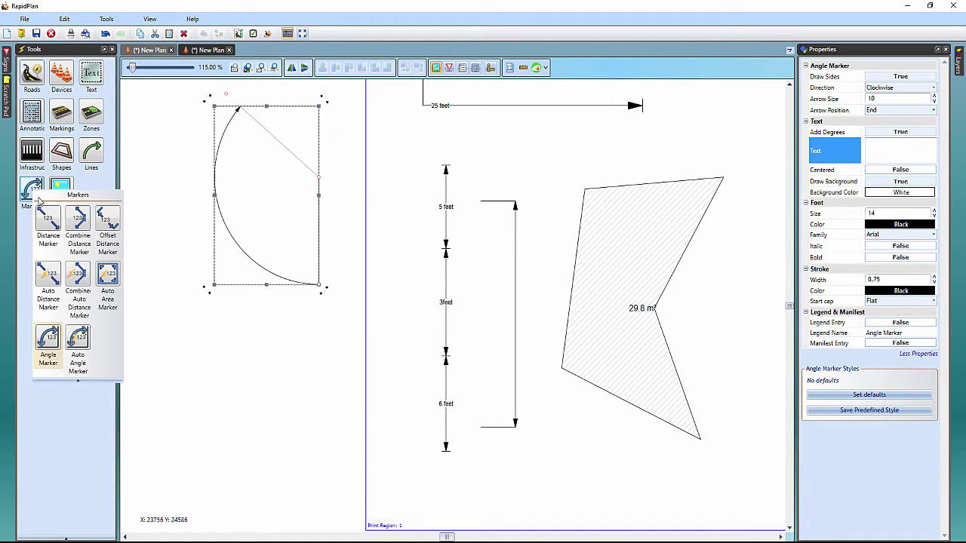
{"action": "left_click", "coordinate": [79, 340]}
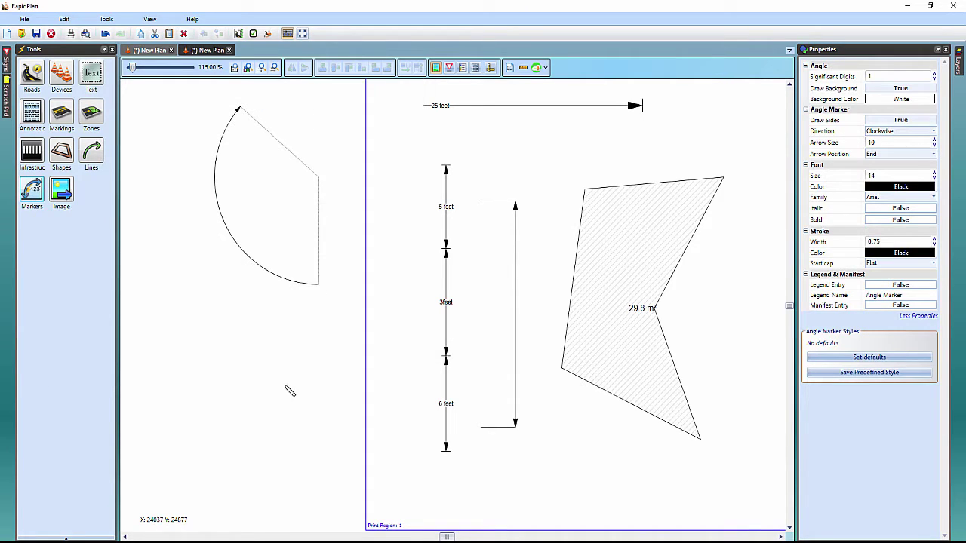
{"action": "left_click", "coordinate": [319, 427]}
{"action": "left_click", "coordinate": [307, 356]}
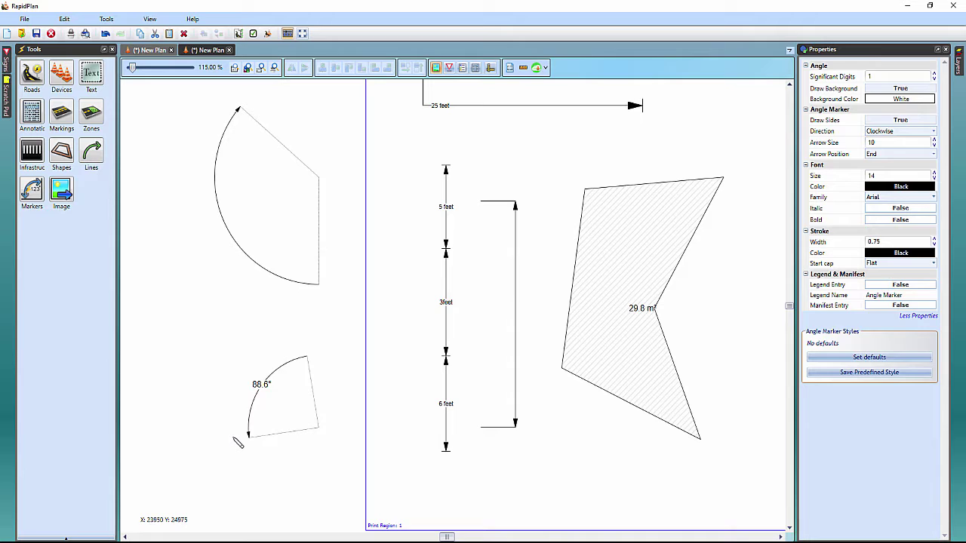
{"action": "key", "text": "Delete"}
{"action": "right_click", "coordinate": [488, 366]}
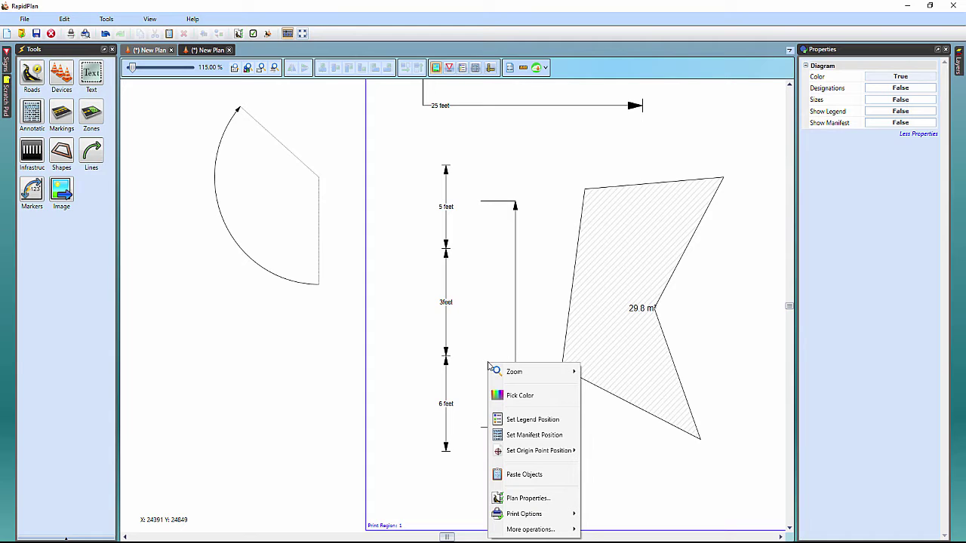
{"action": "left_click", "coordinate": [603, 118]}
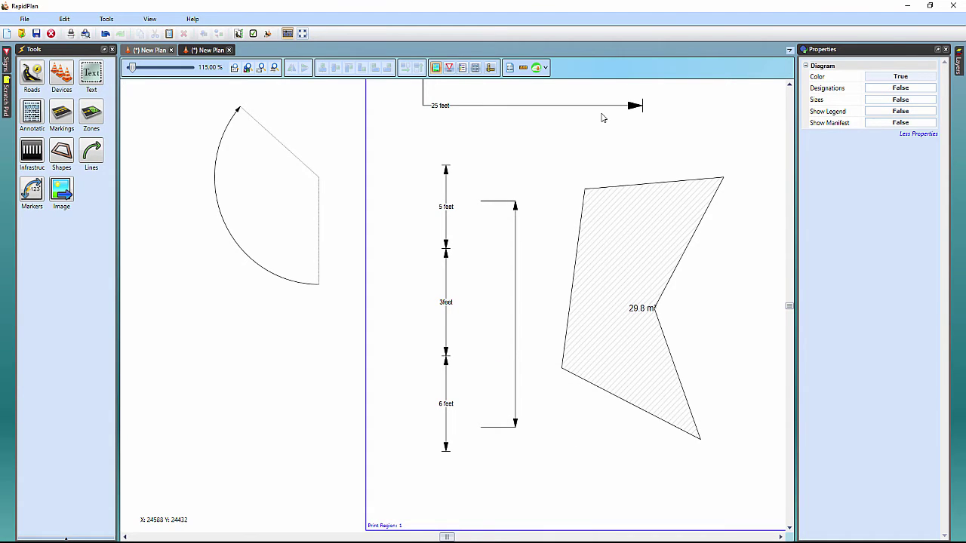